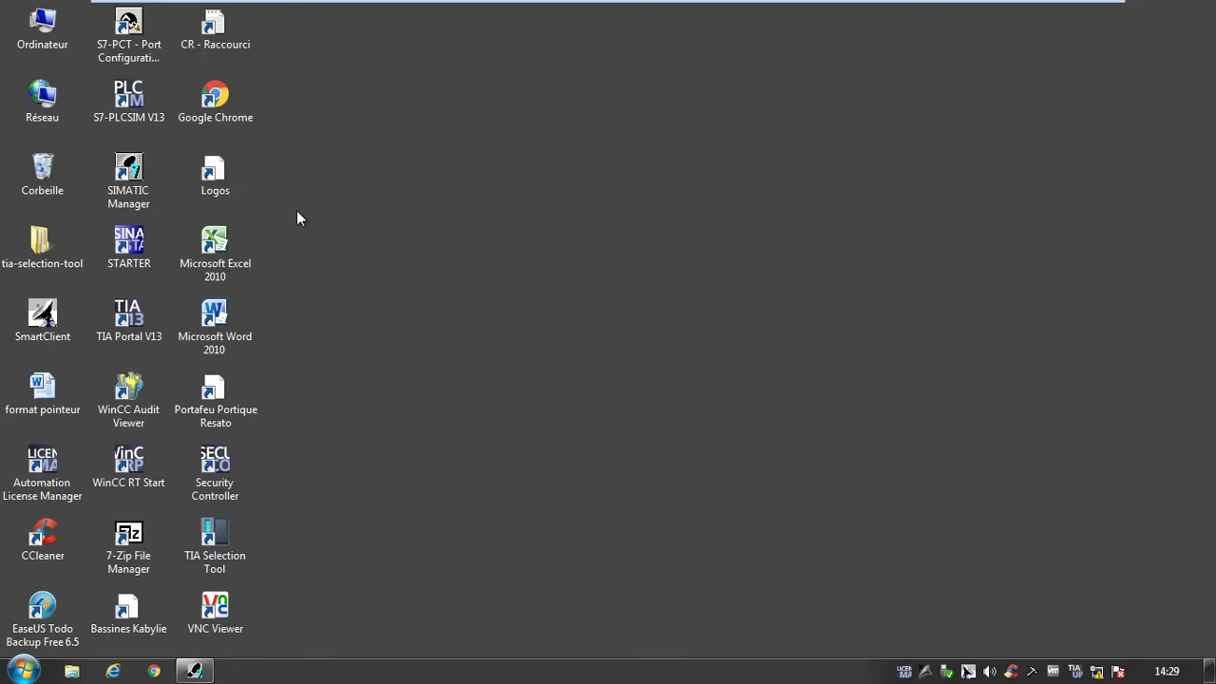
Open SIMATIC Manager and create a new user project named configurationn
double_click(129, 178)
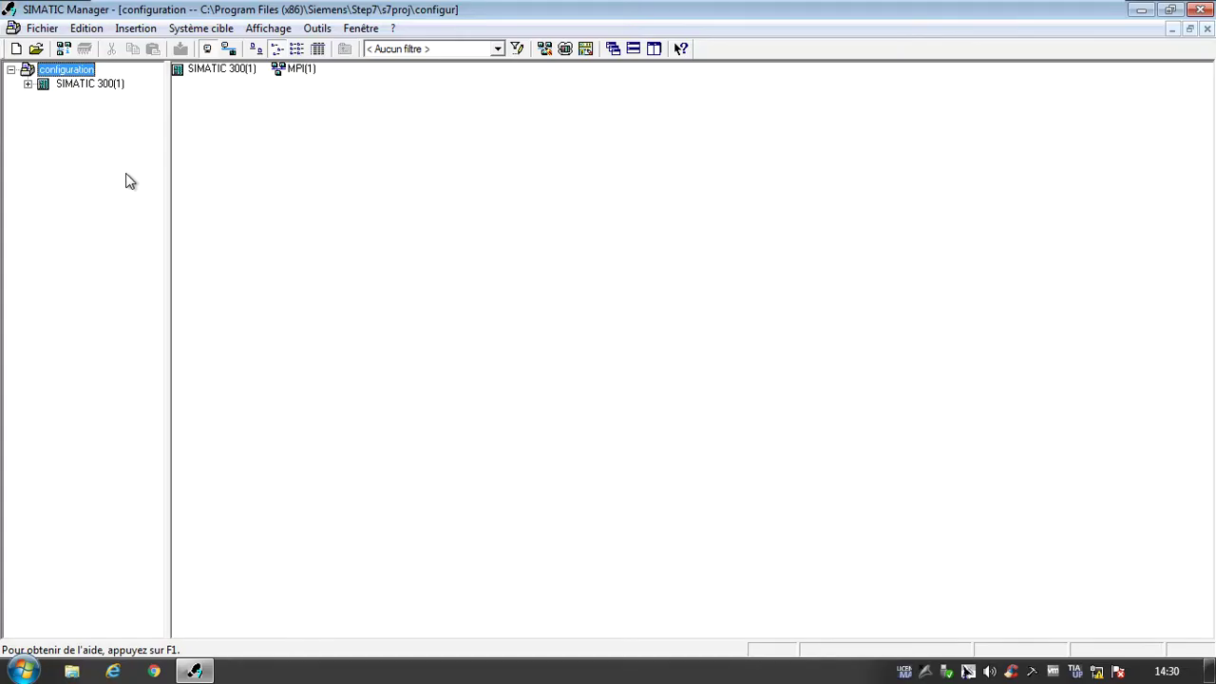
click(16, 50)
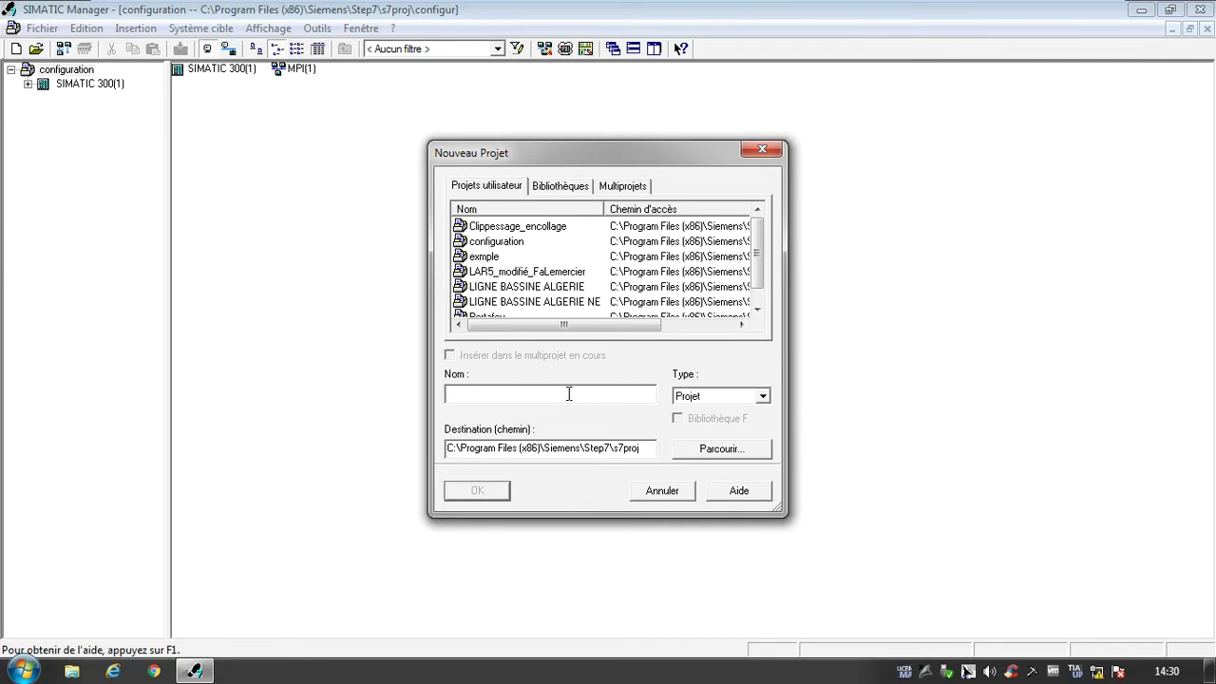
text(cp)
click(475, 492)
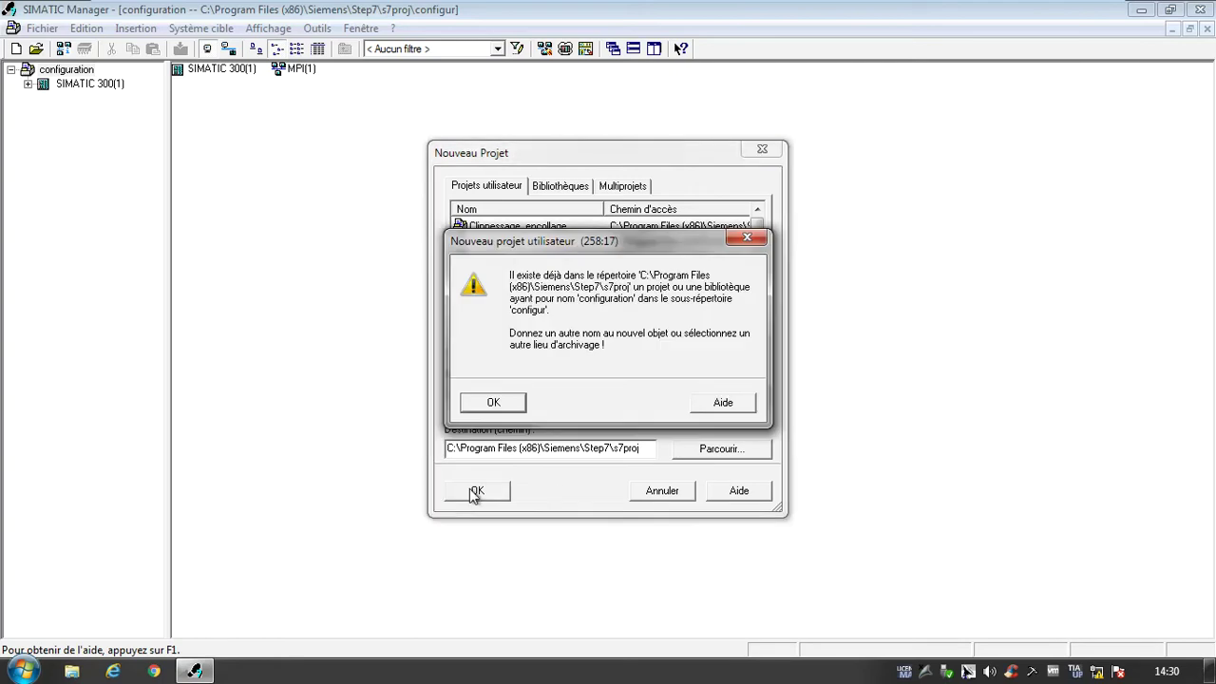
click(493, 401)
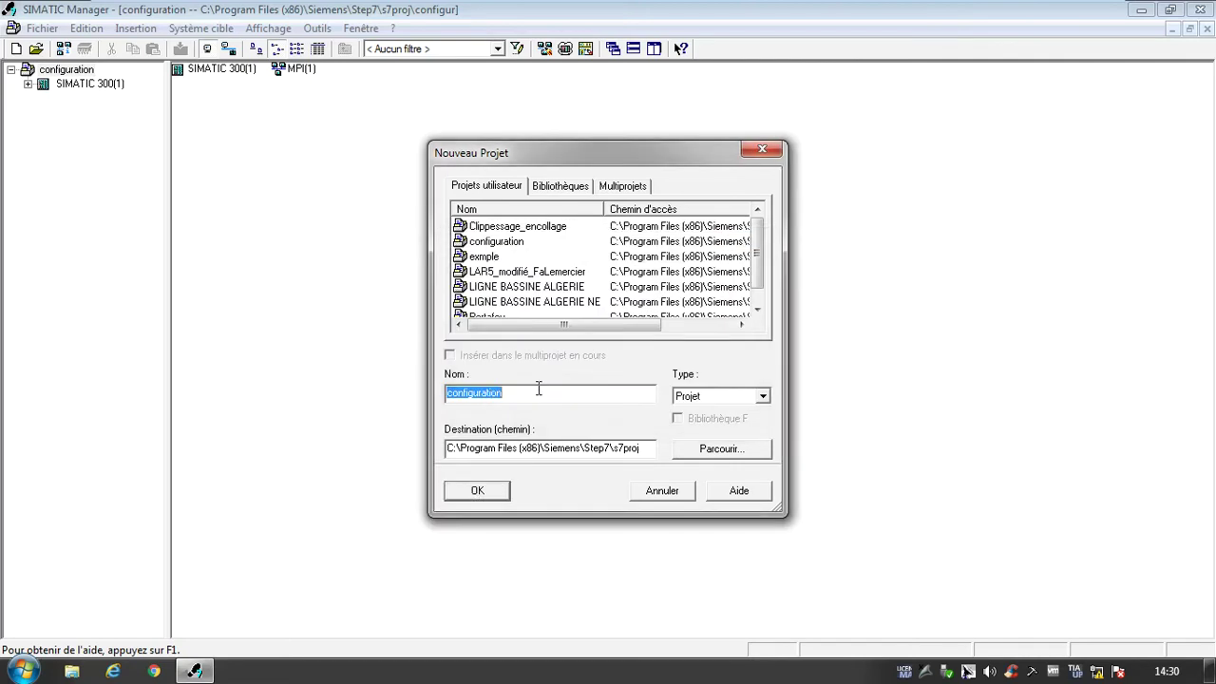
click(539, 388)
text(n)
click(494, 493)
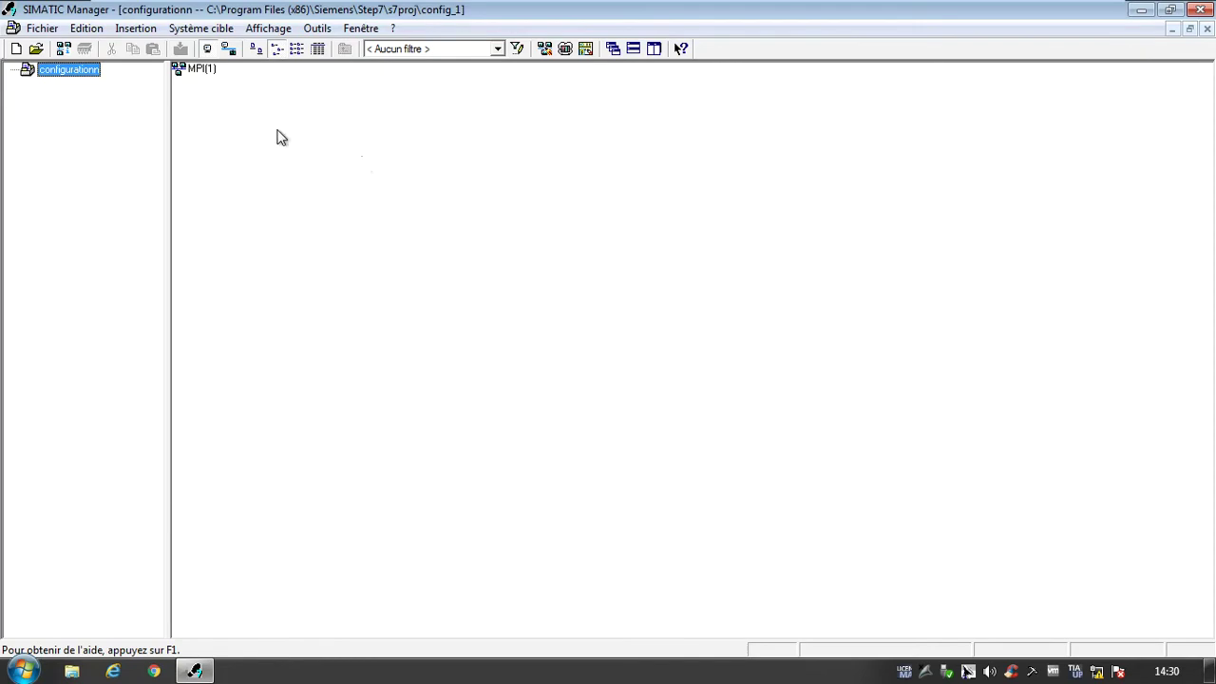
Insert a SIMATIC 300 station into the configurationn project, keeping its default name
click(199, 70)
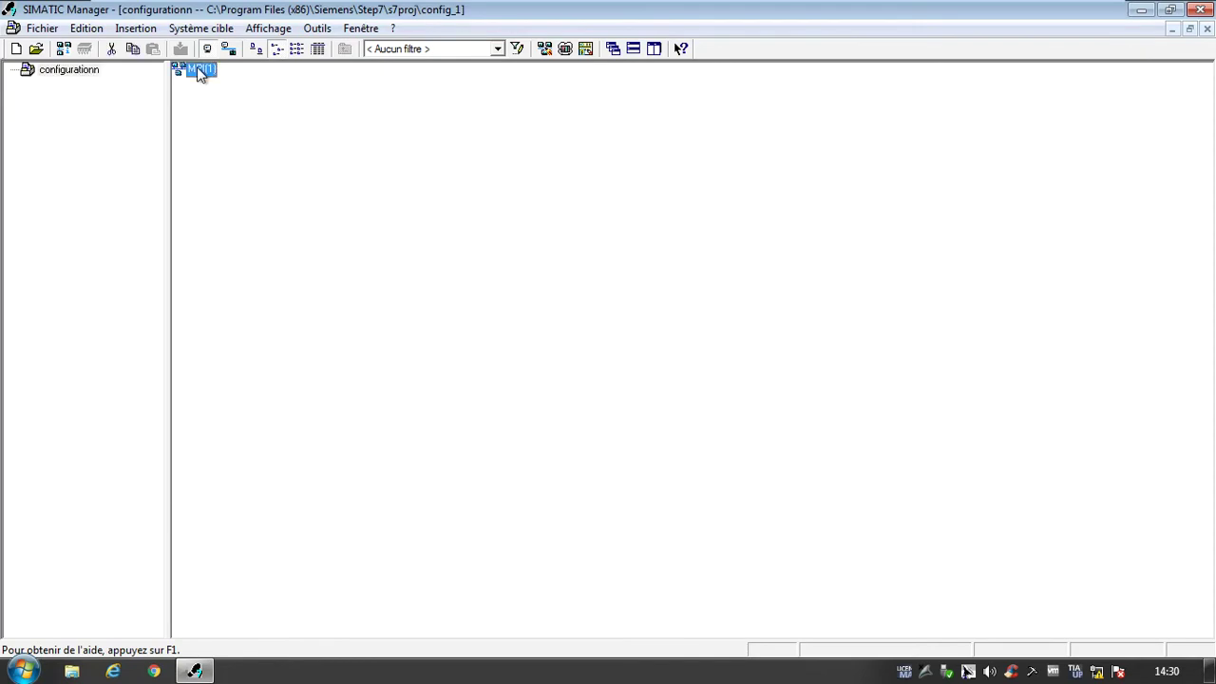
click(273, 88)
right_click(272, 88)
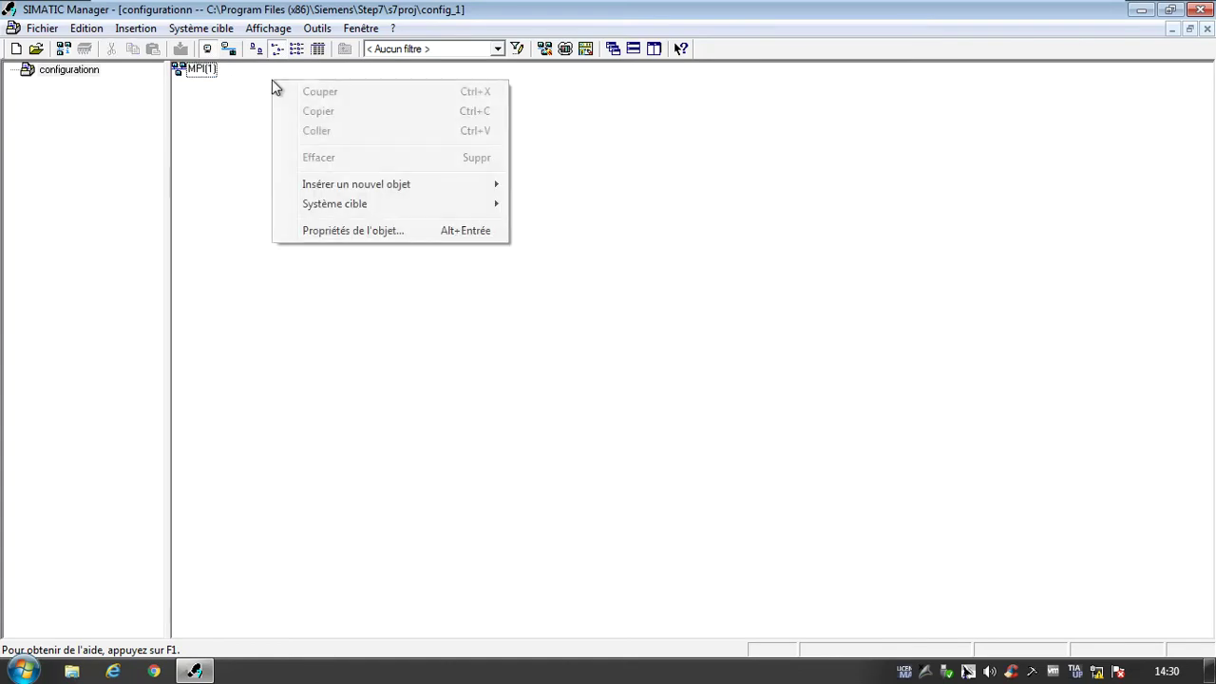
mouse_move(432, 187)
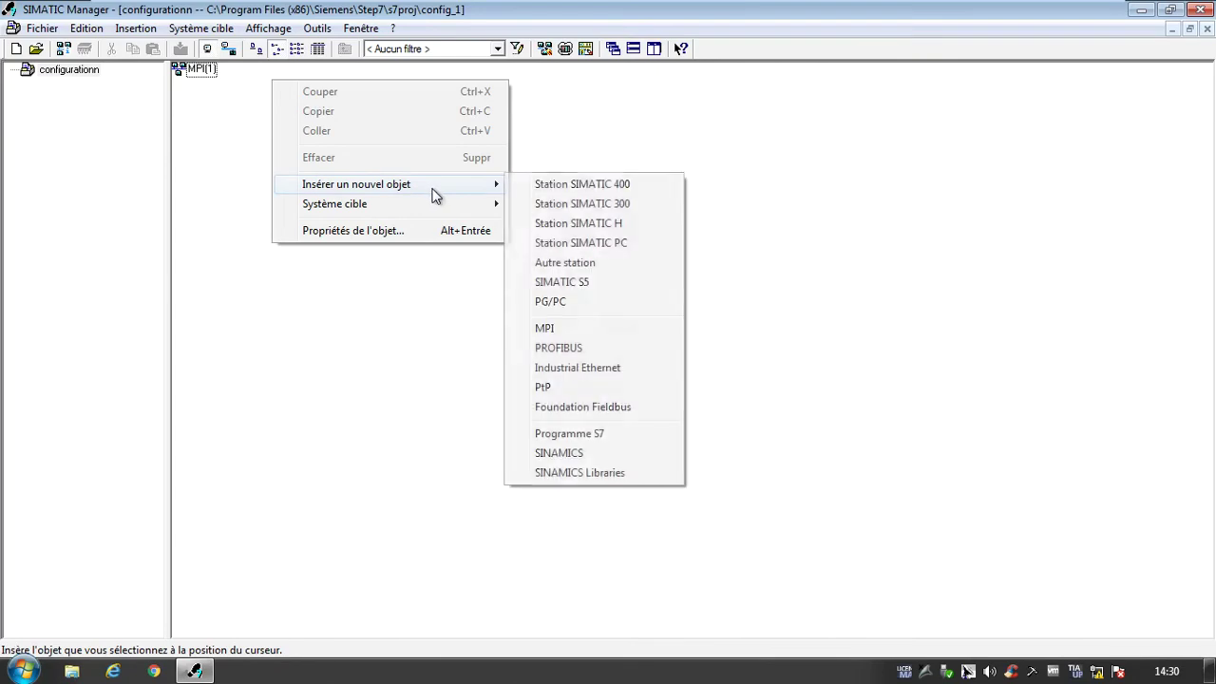
click(549, 204)
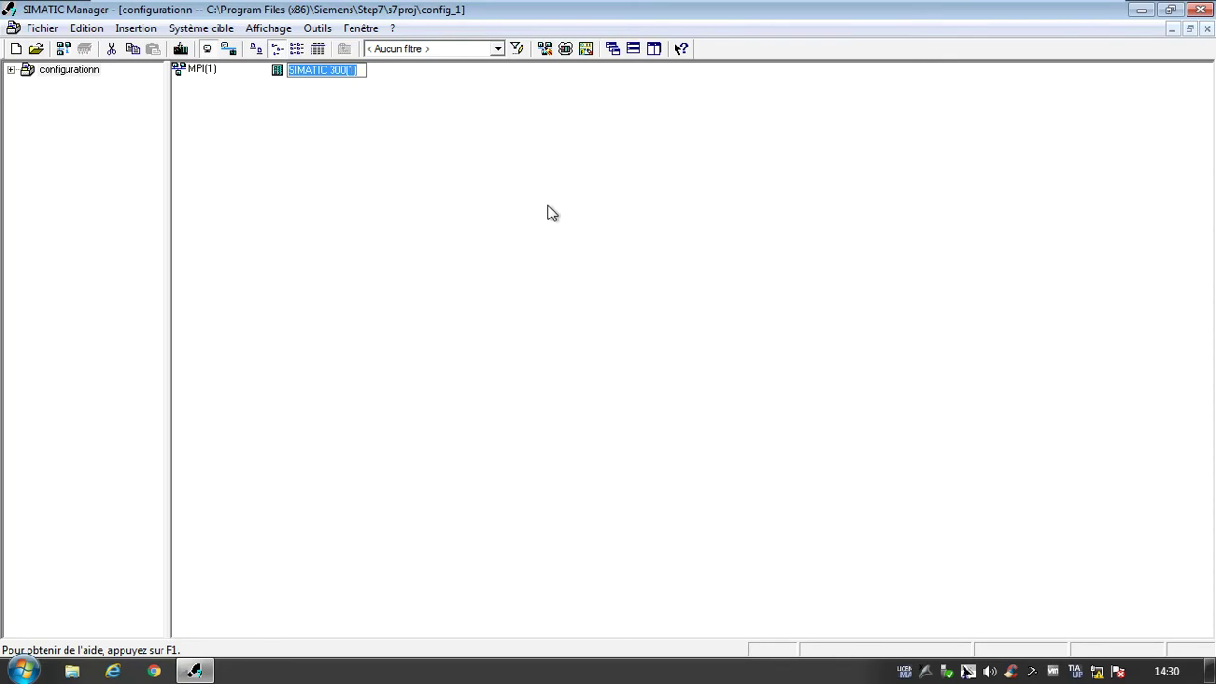
click(549, 207)
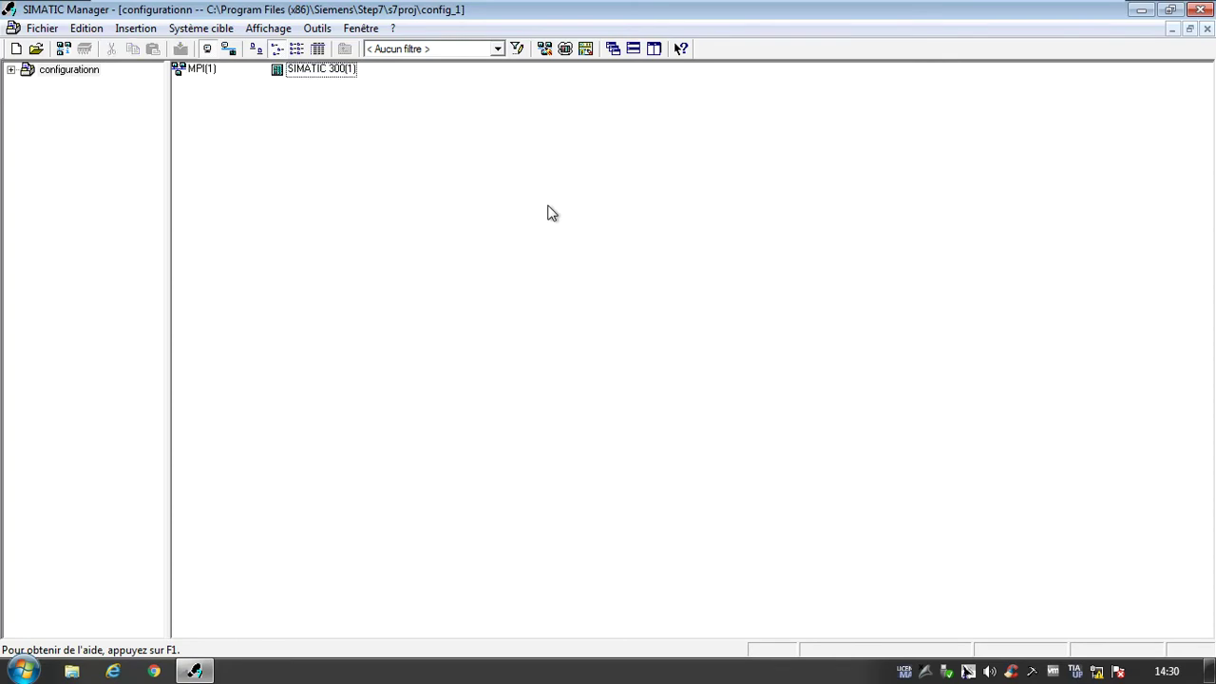
Open the hardware configuration of the SIMATIC 300 station and display the hardware catalogue
double_click(300, 80)
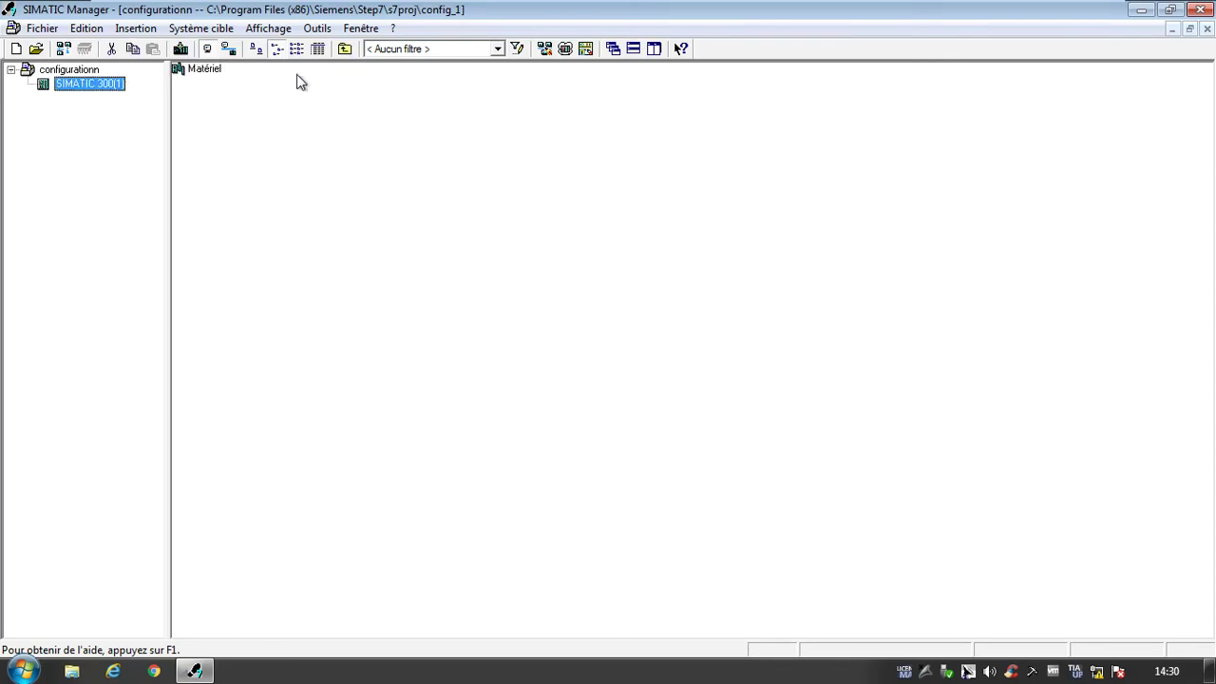
click(205, 72)
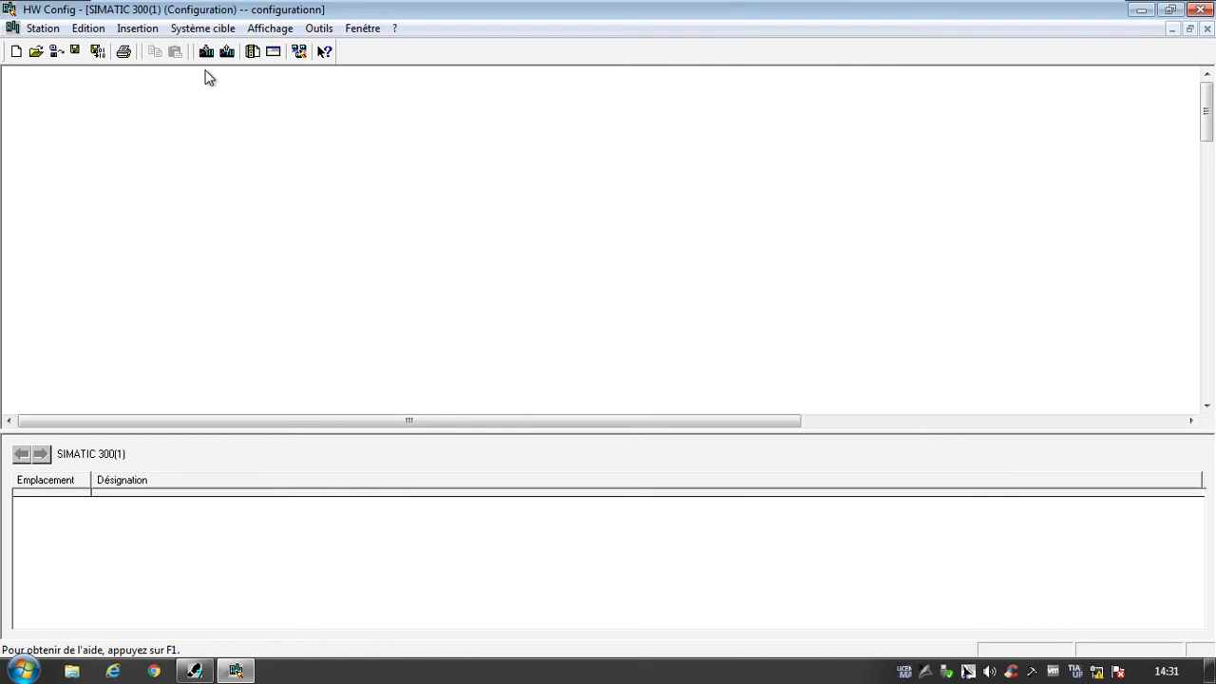
click(276, 32)
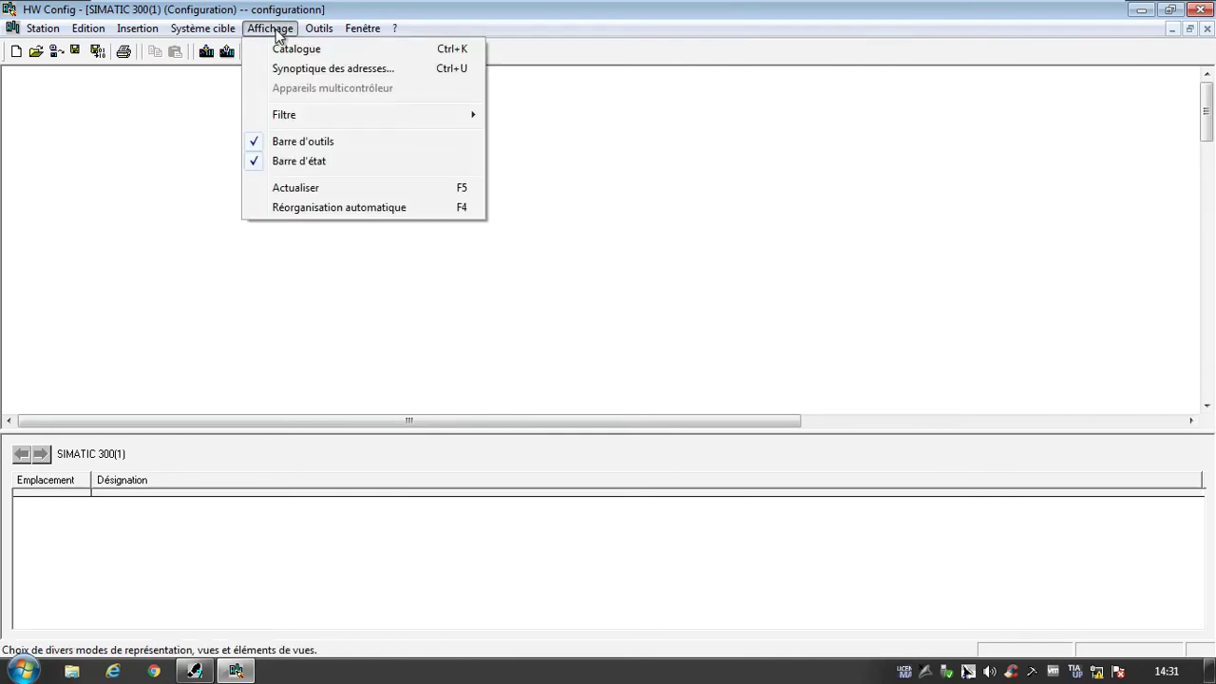
click(276, 49)
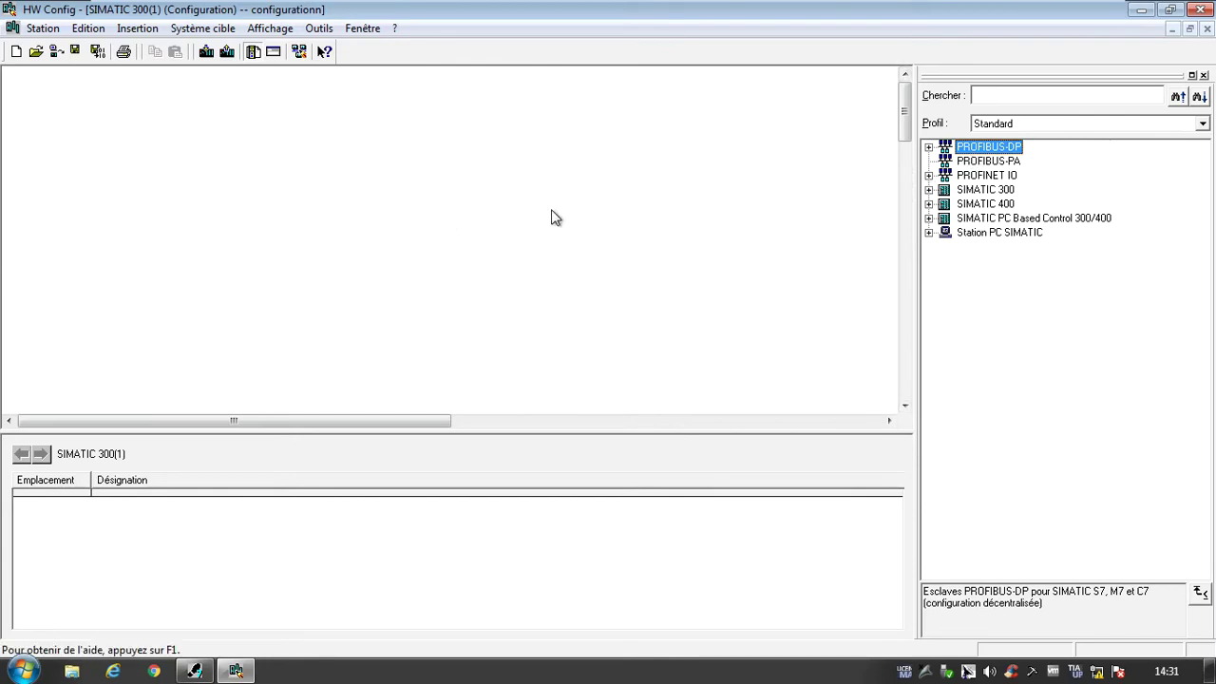
Insert a SIMATIC 300 RACK-300 mounting rail (Profilé support) into the empty station
right_click(270, 212)
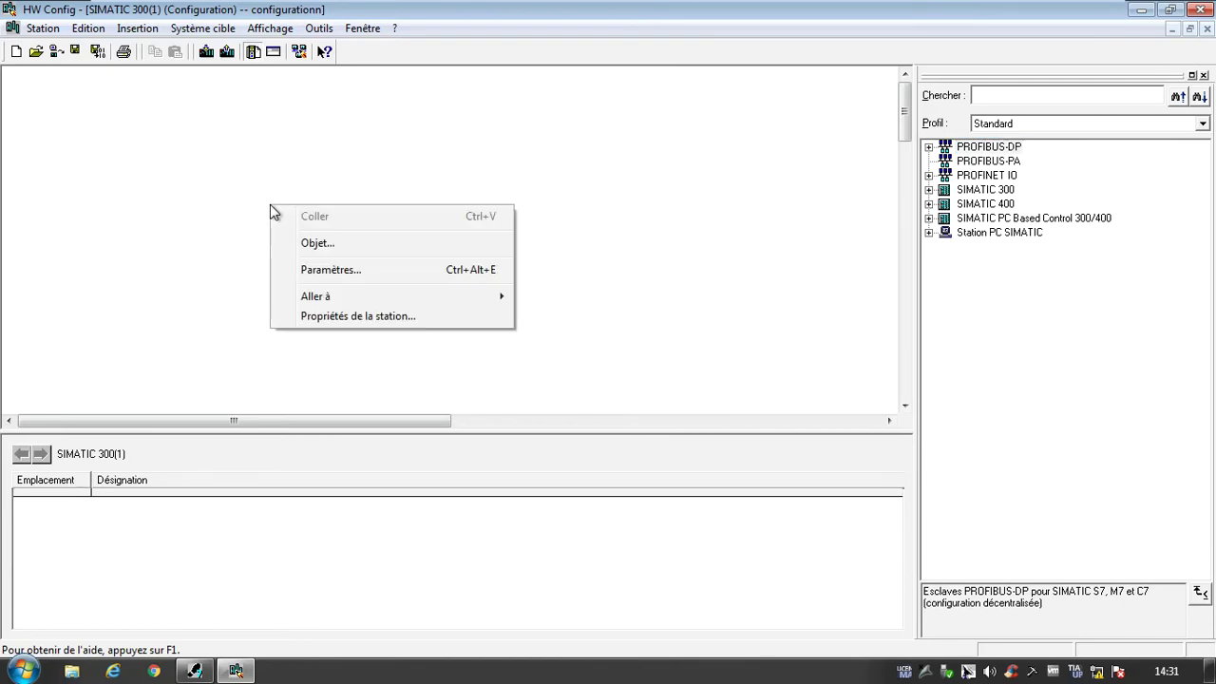
click(317, 244)
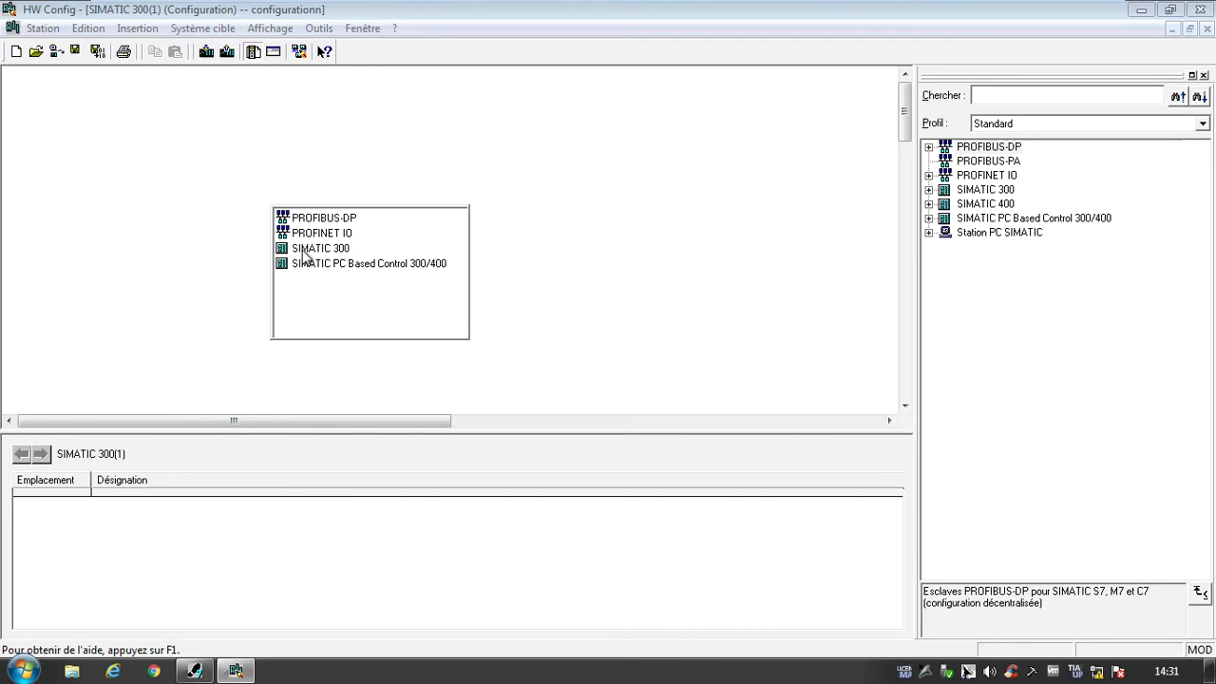
mouse_move(304, 252)
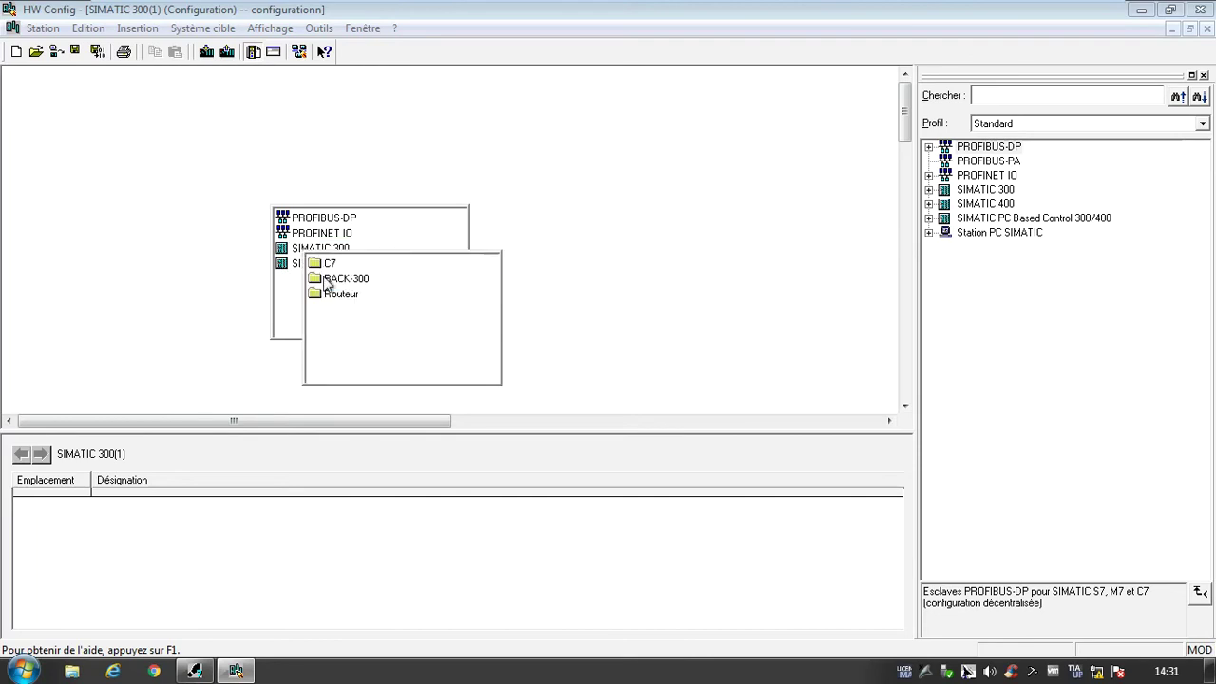
mouse_move(326, 280)
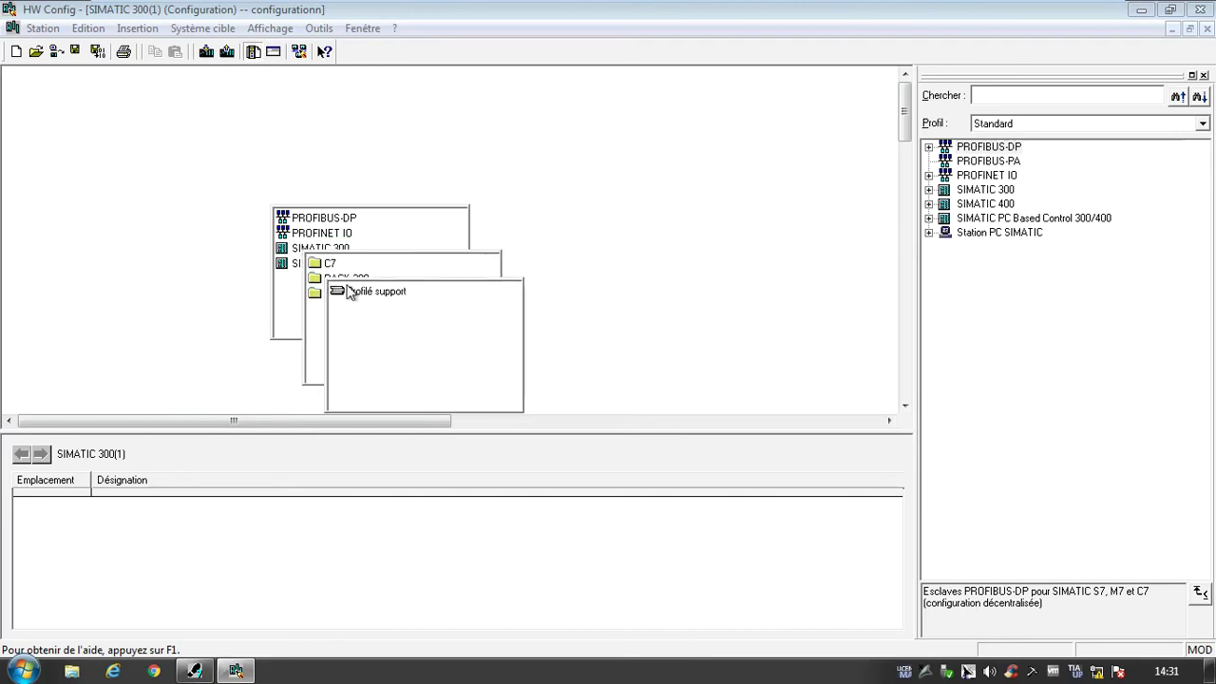
click(355, 293)
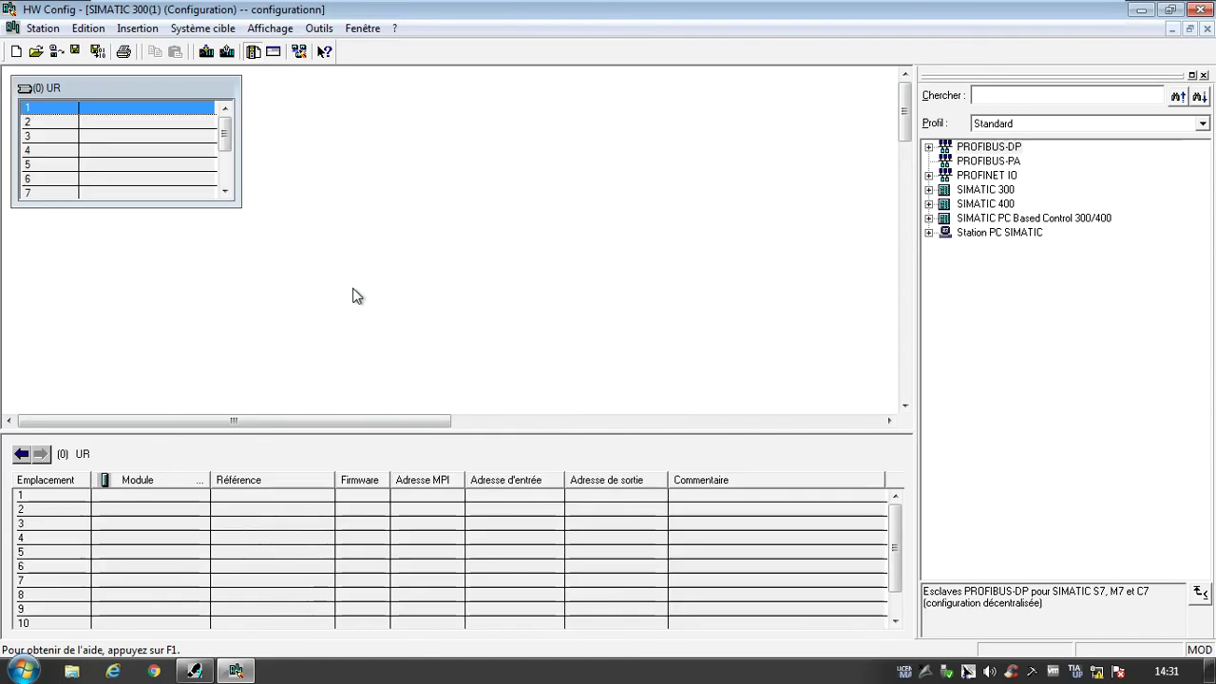
Expand SIMATIC 300 and RACK-300 in the catalogue, and enlarge the rack window to show all 11 slots
click(929, 190)
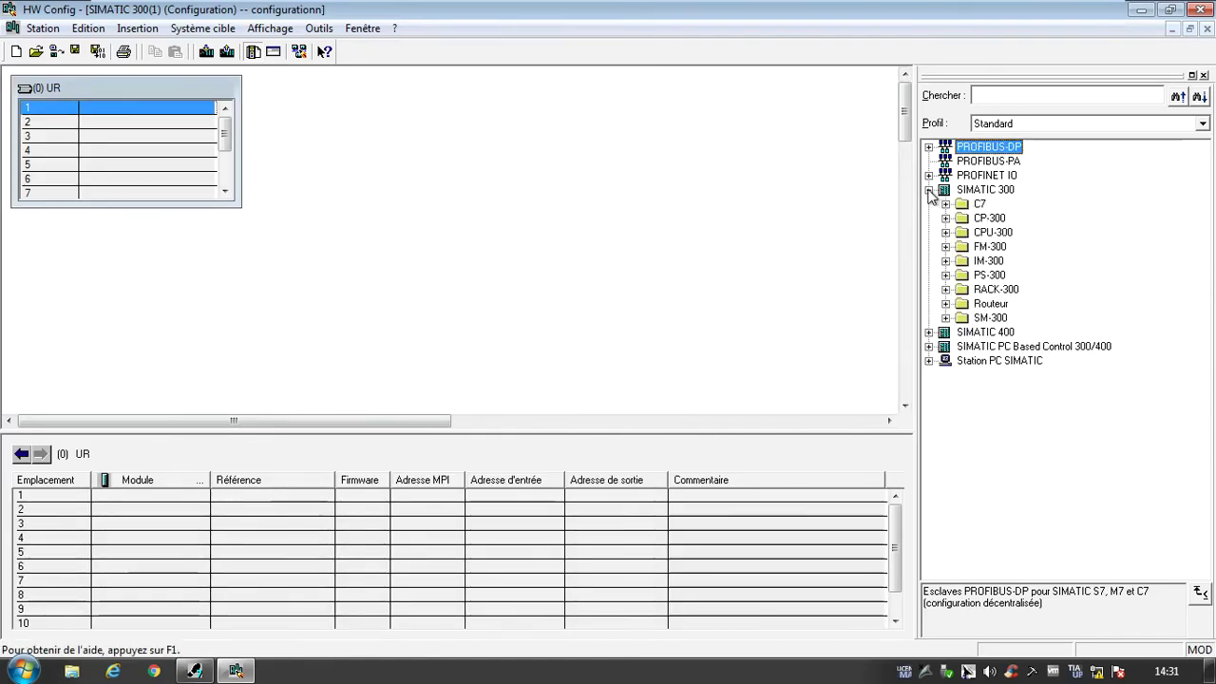
click(945, 290)
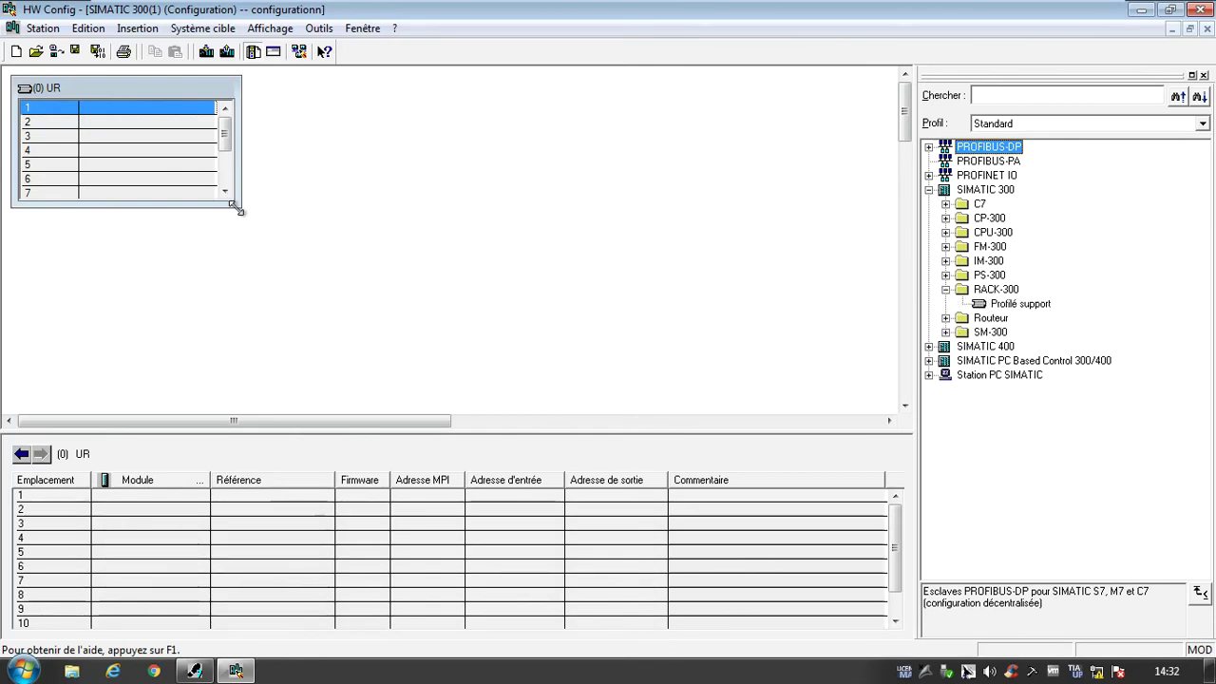
drag(235, 207, 513, 310)
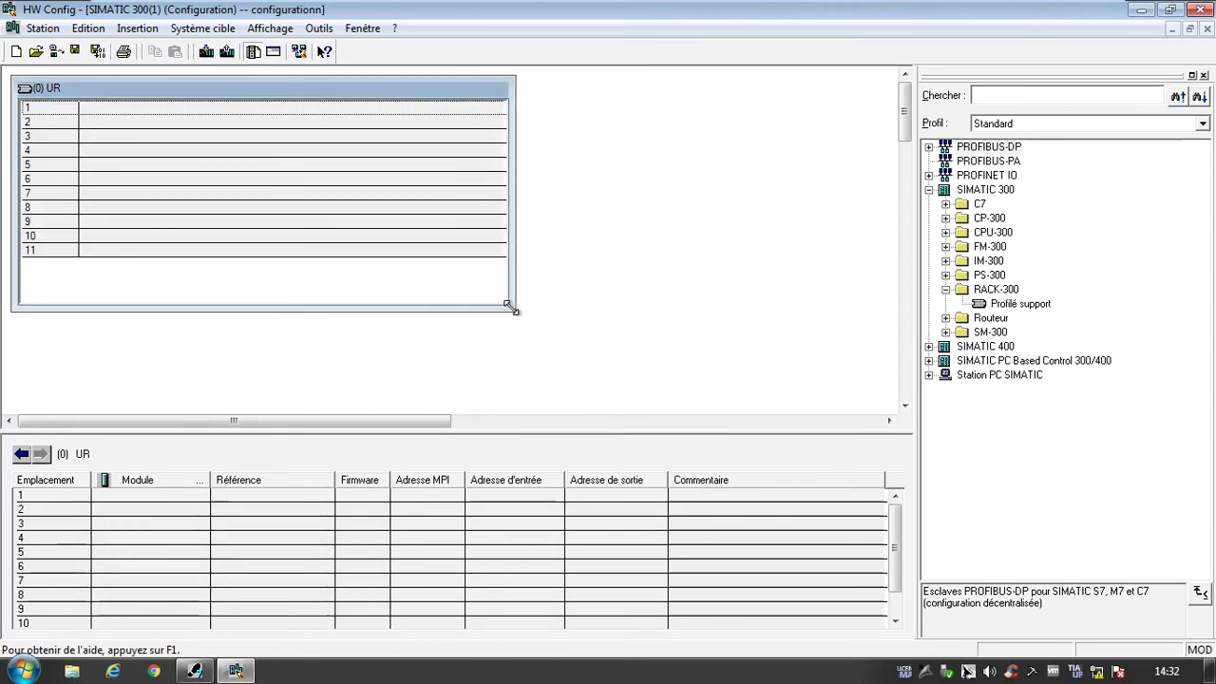
Insert the first listed PS 307 10A power supply into slot 1 of the rack
click(128, 111)
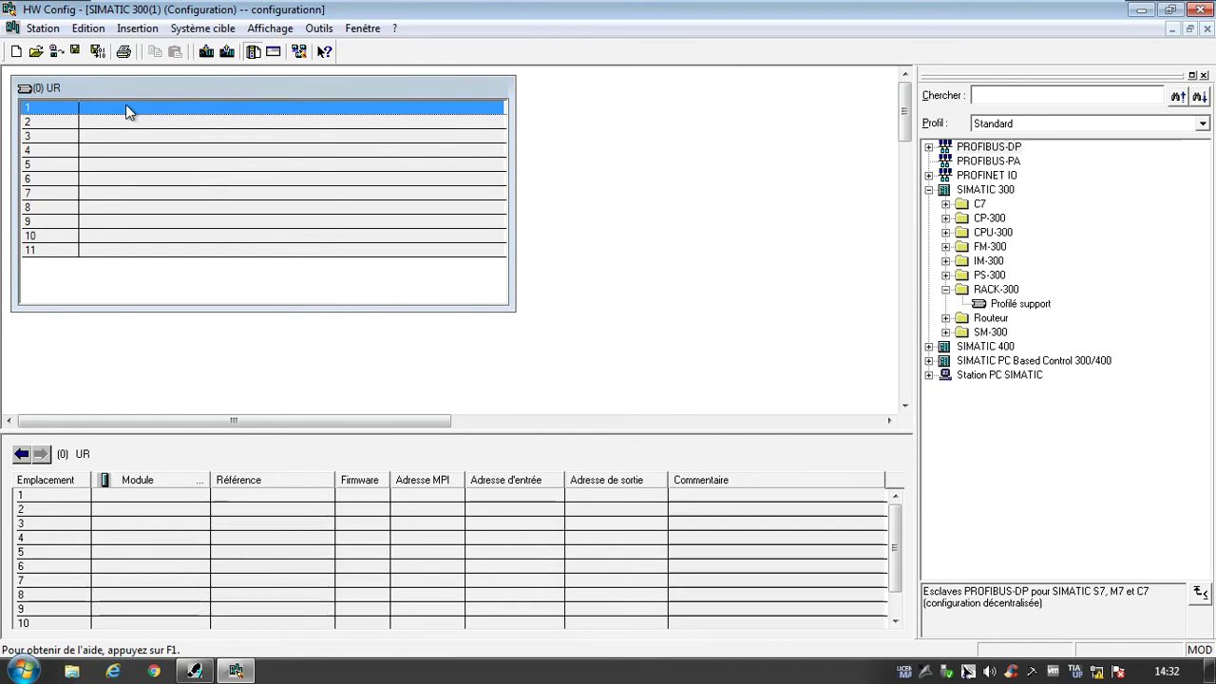
right_click(129, 113)
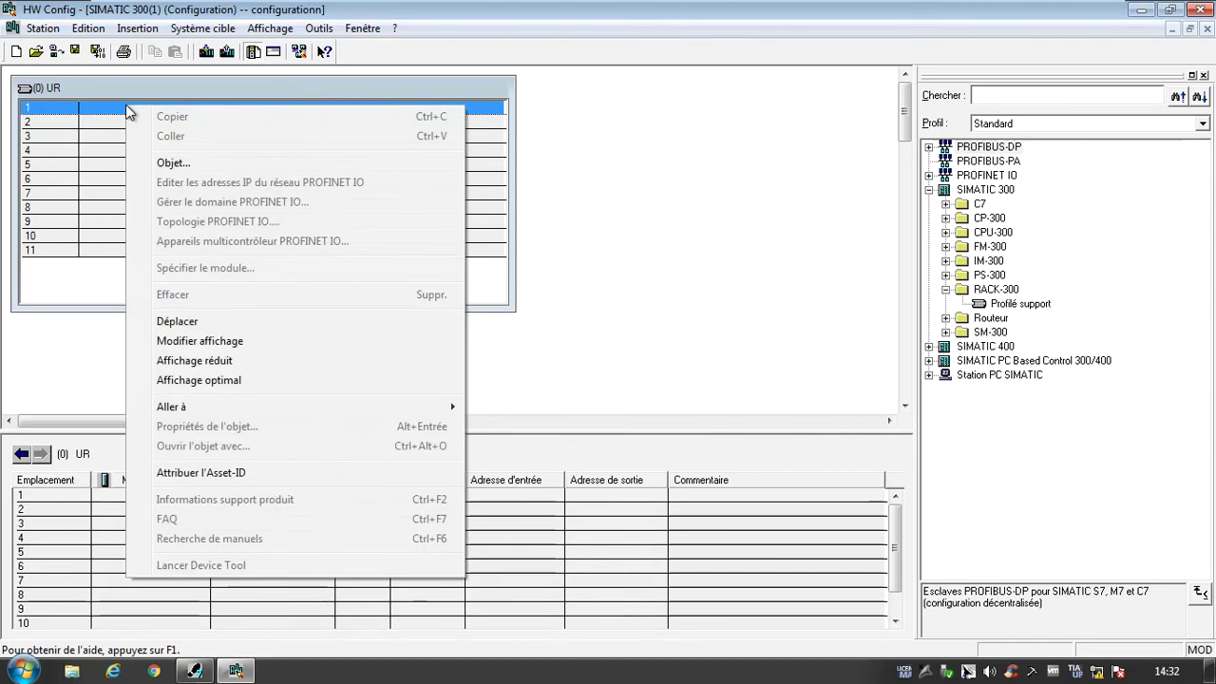
click(172, 163)
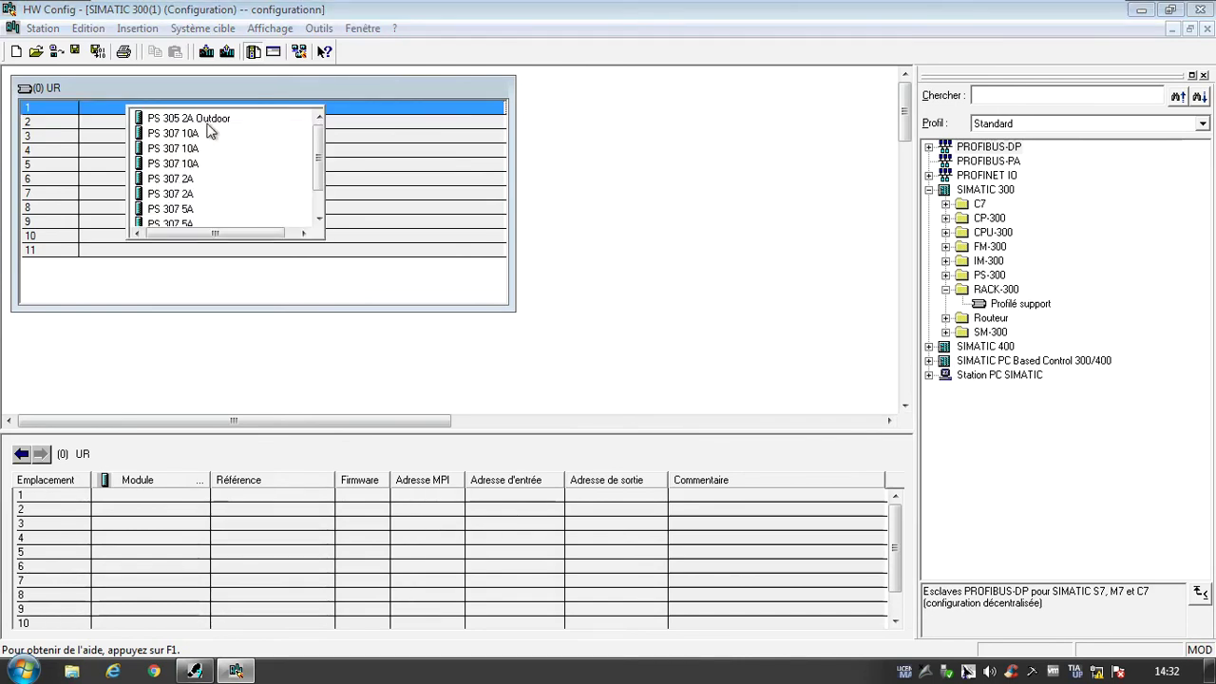
mouse_move(320, 136)
mouse_down()
mouse_move(320, 161)
mouse_move(326, 128)
mouse_up()
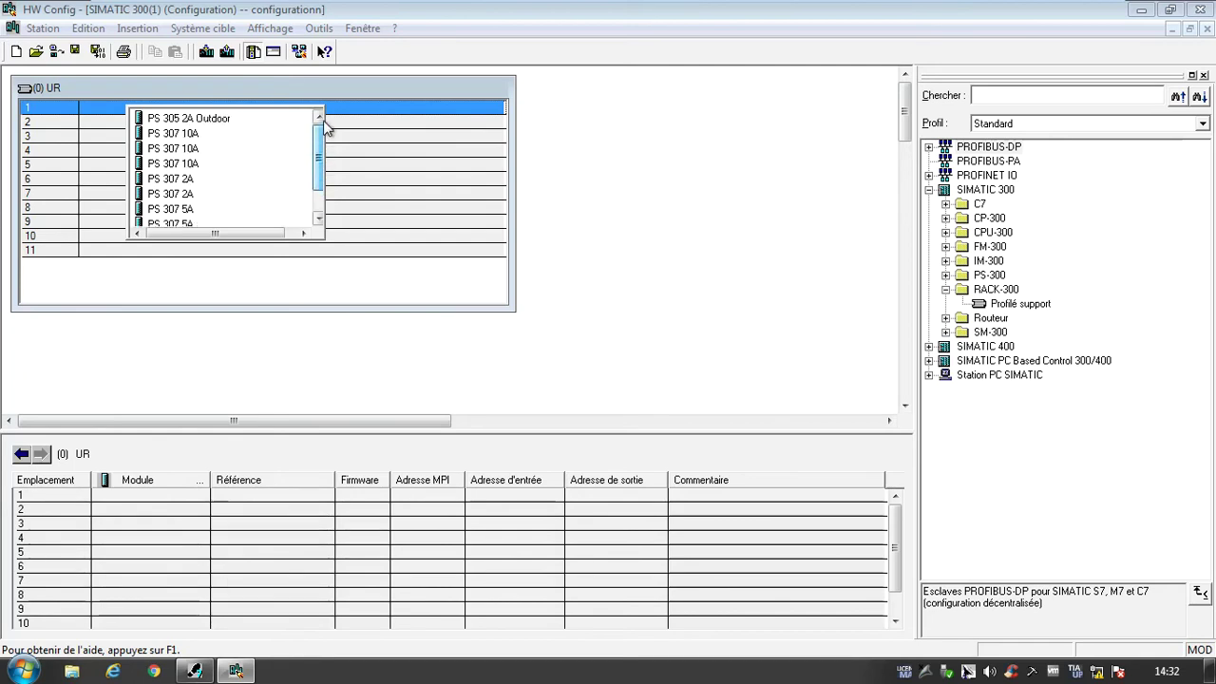
click(174, 134)
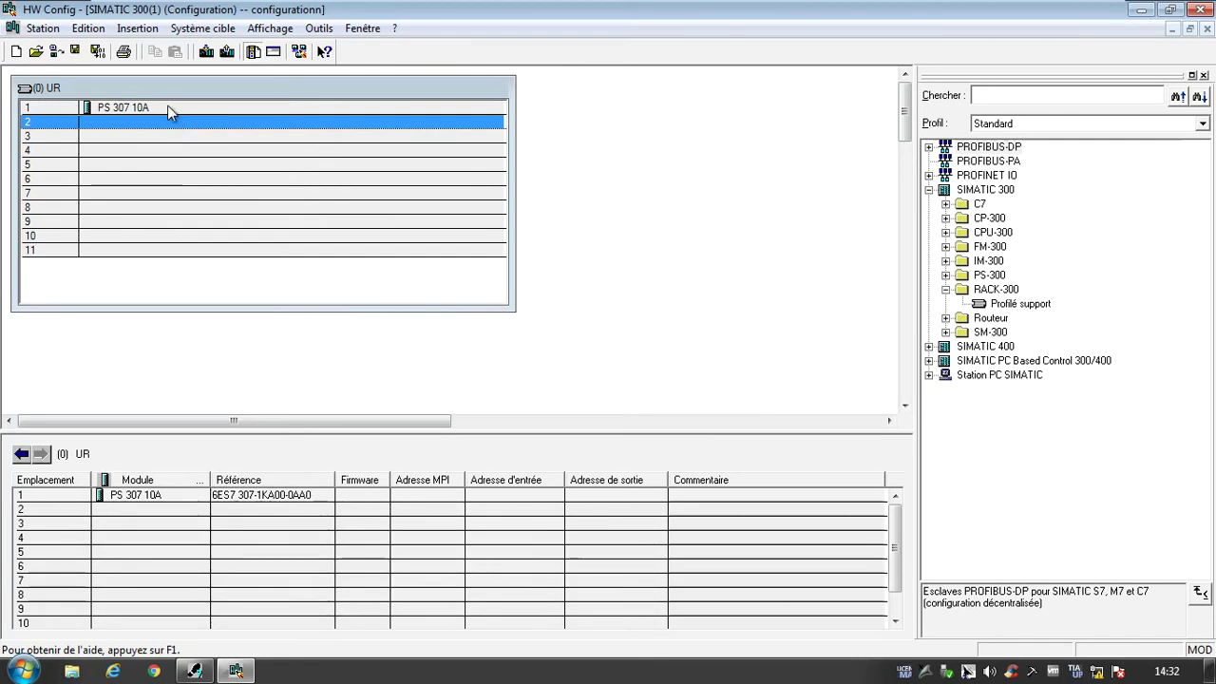
click(168, 108)
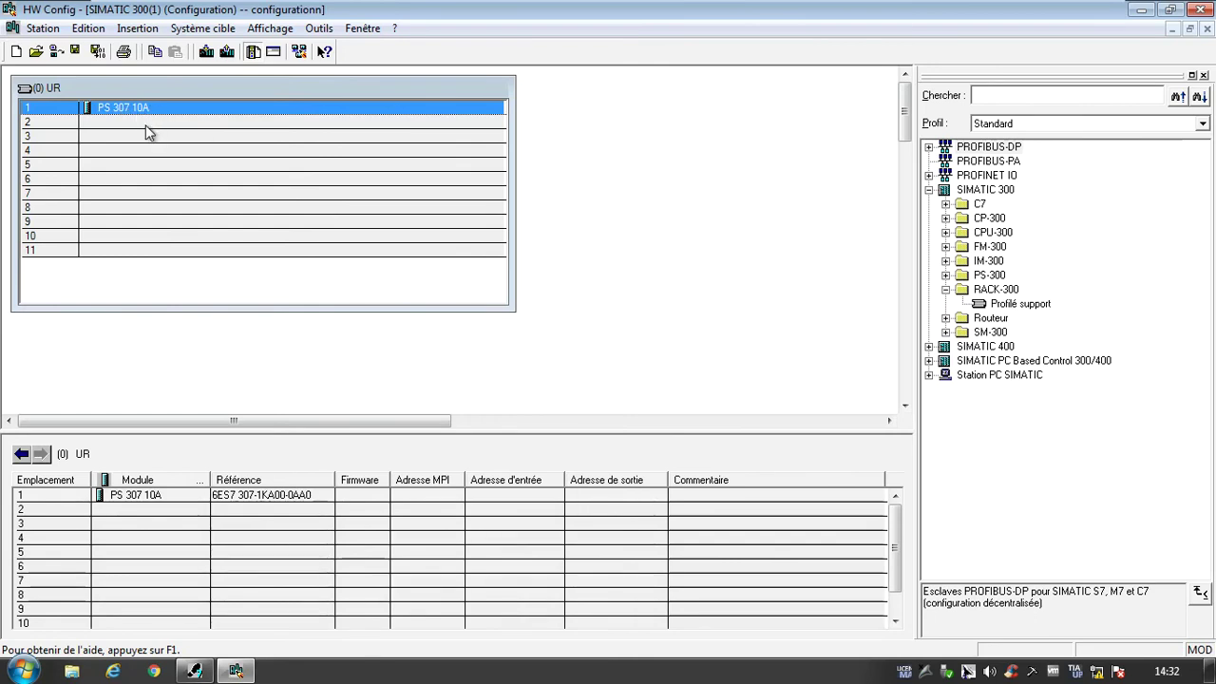
click(148, 130)
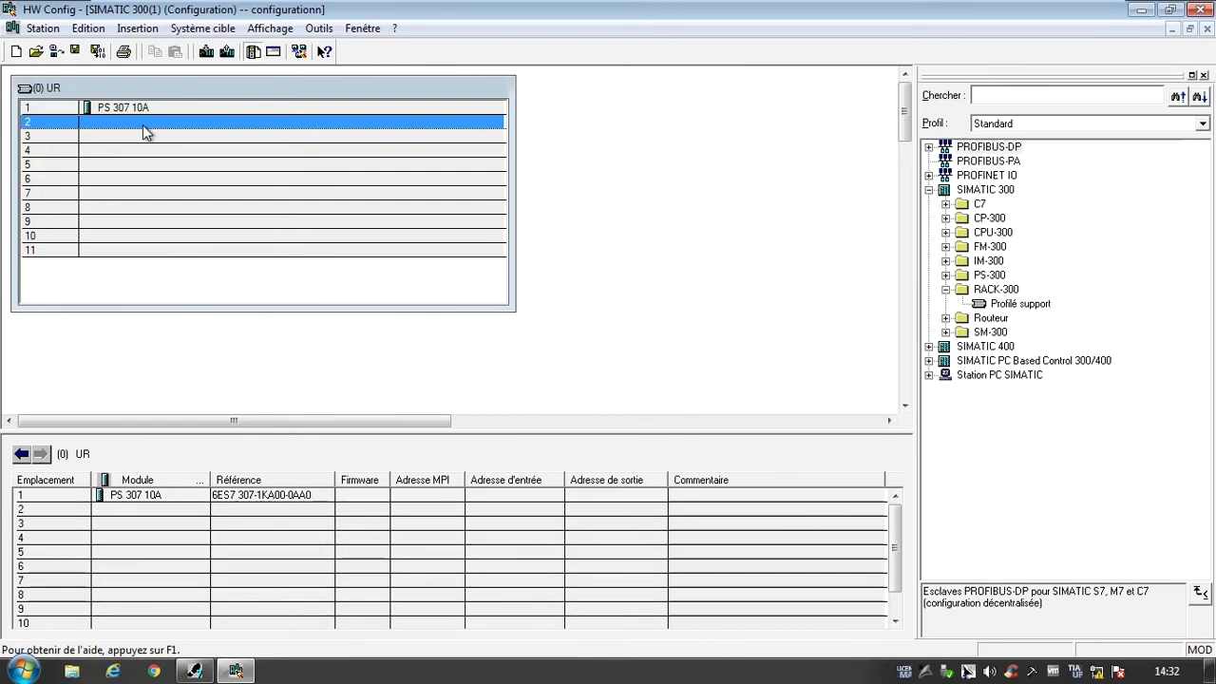
right_click(146, 132)
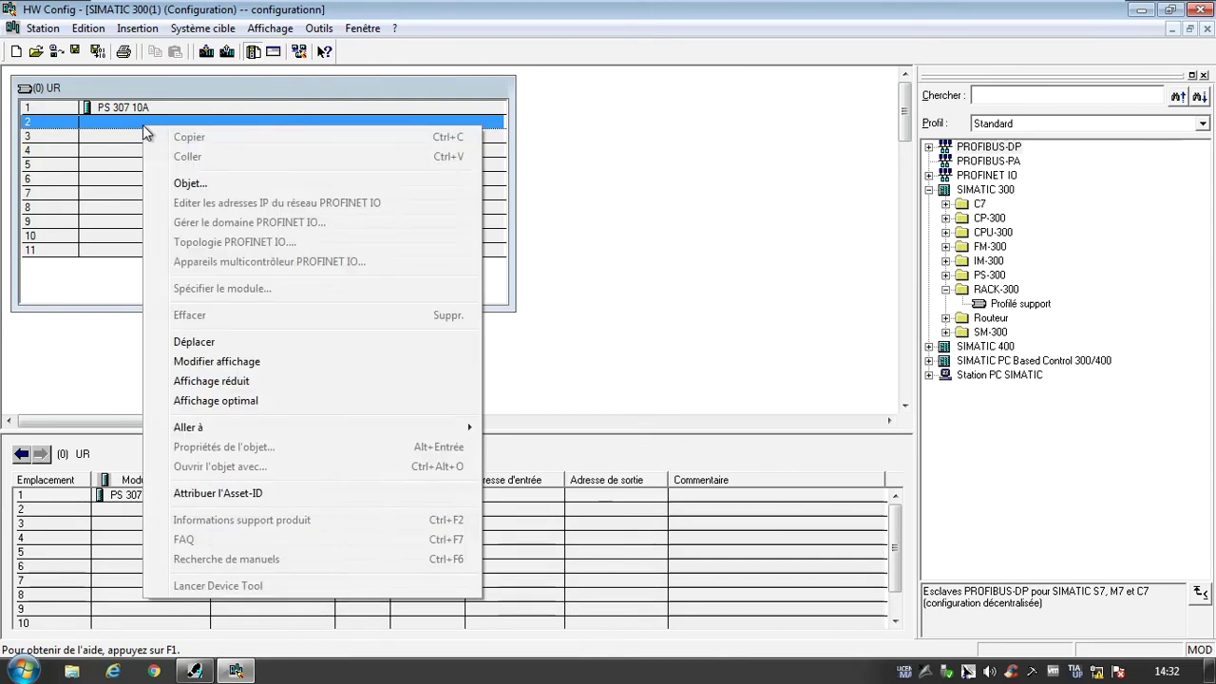
click(193, 184)
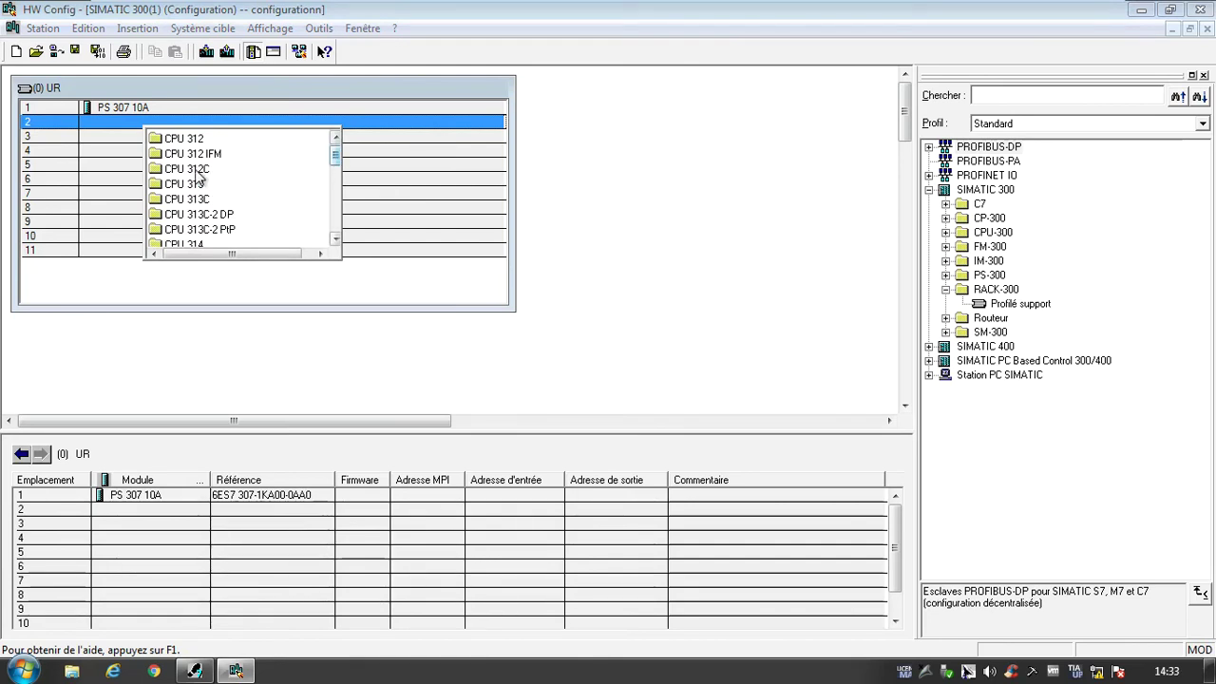
click(171, 171)
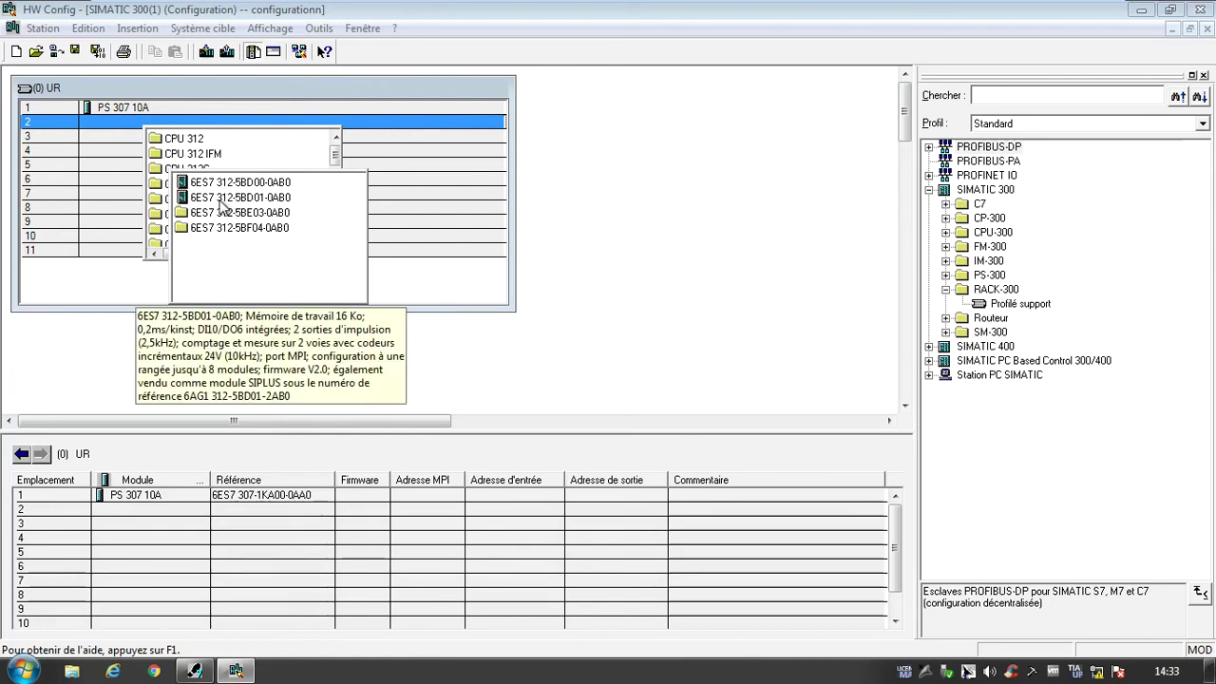
click(454, 121)
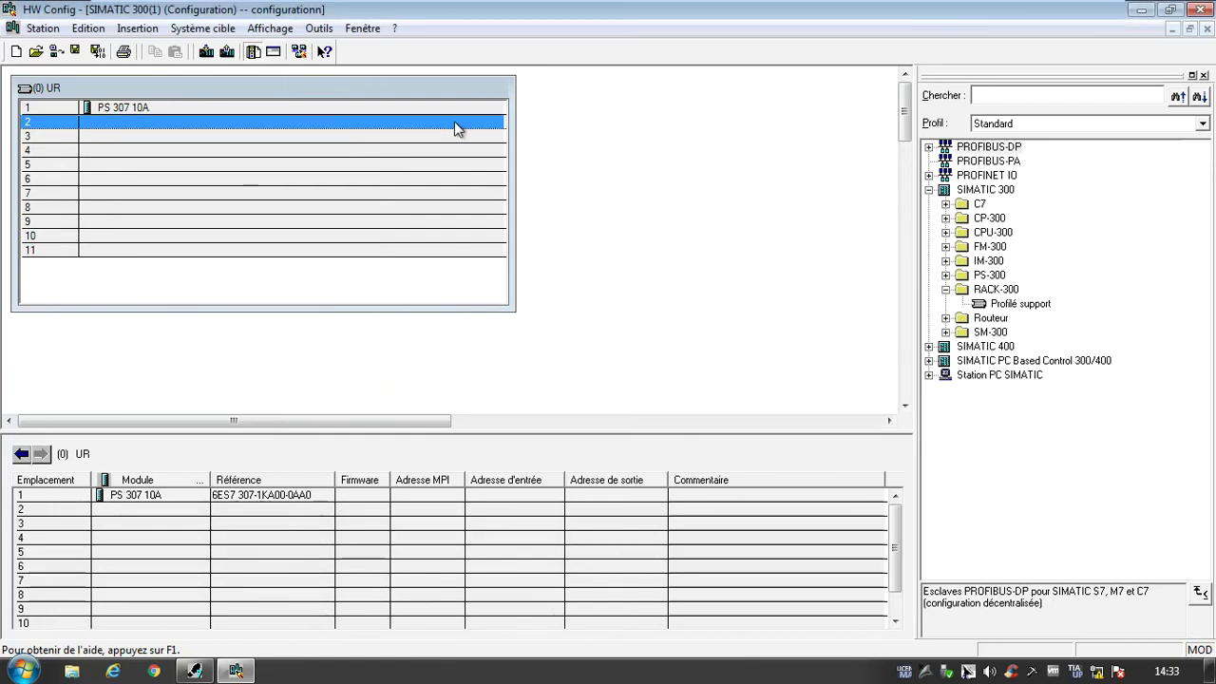
Expand CPU-300 and CPU 312C in the catalogue and read the description of 6ES7 312-5BD00-0AB0, including its working memory and integrated inputs/outputs
click(945, 231)
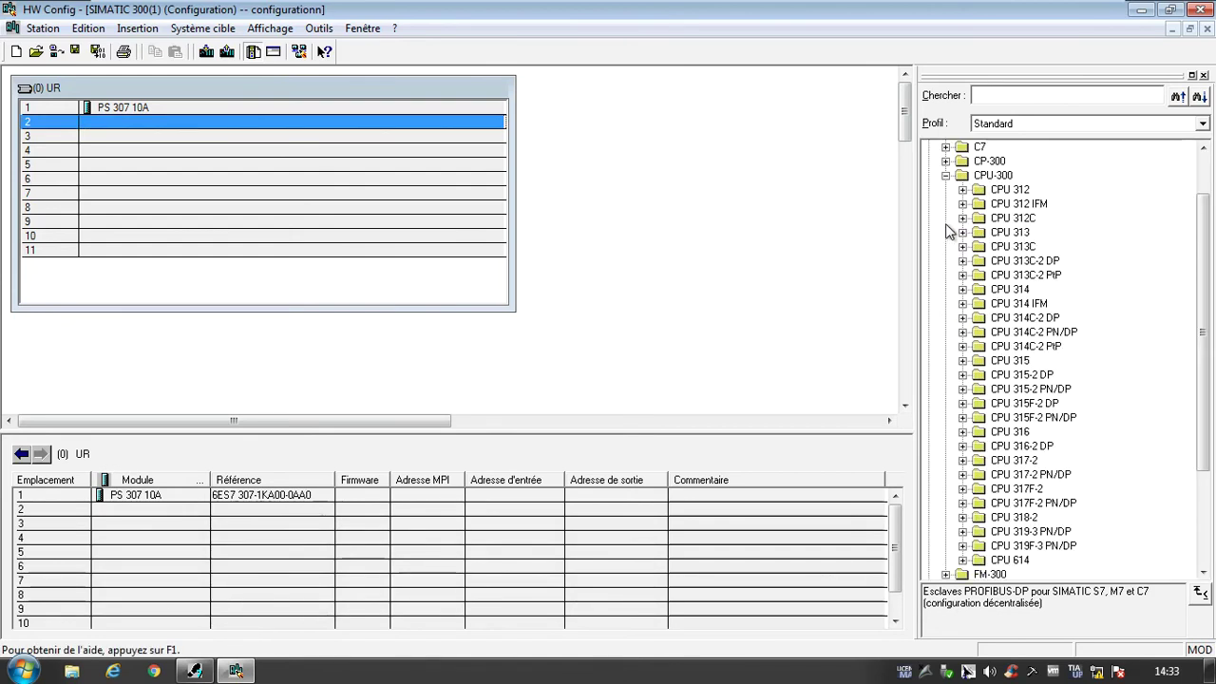
click(988, 219)
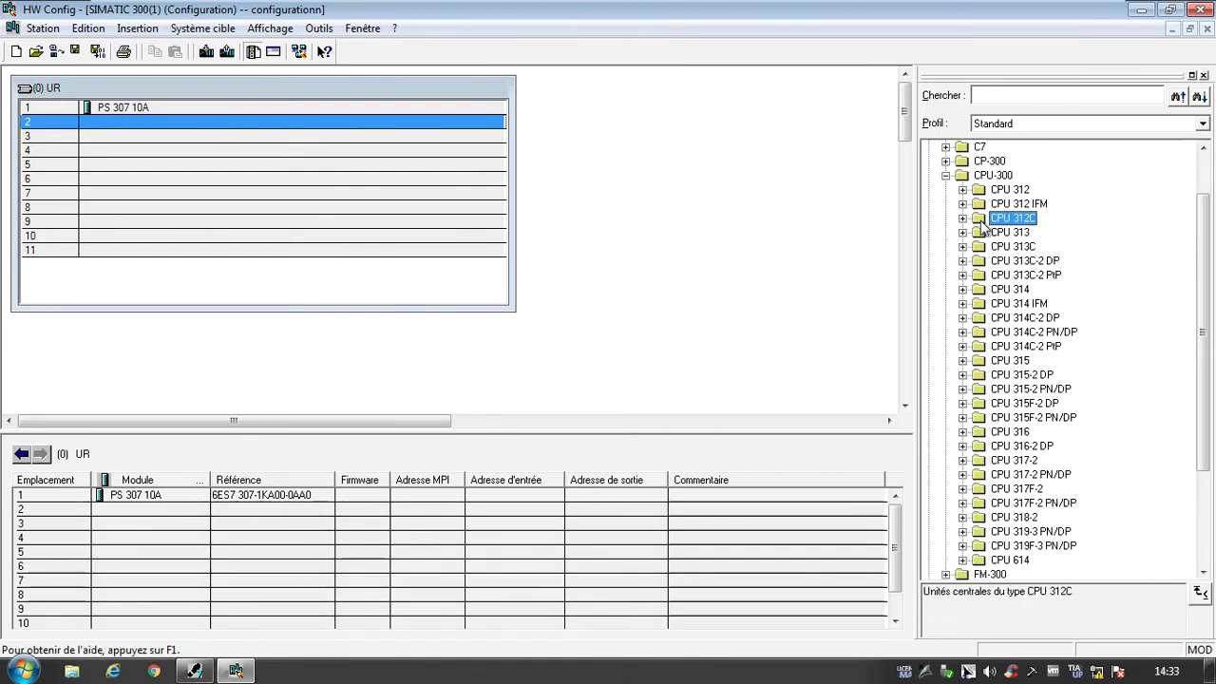
click(962, 217)
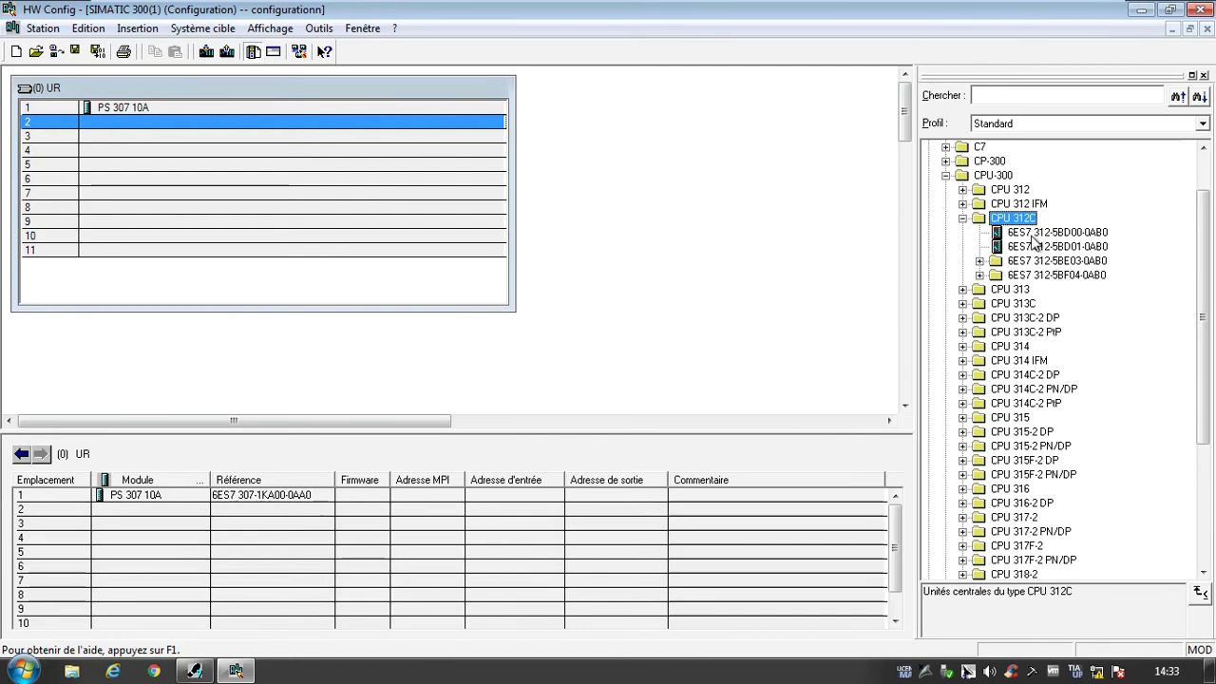
click(1033, 234)
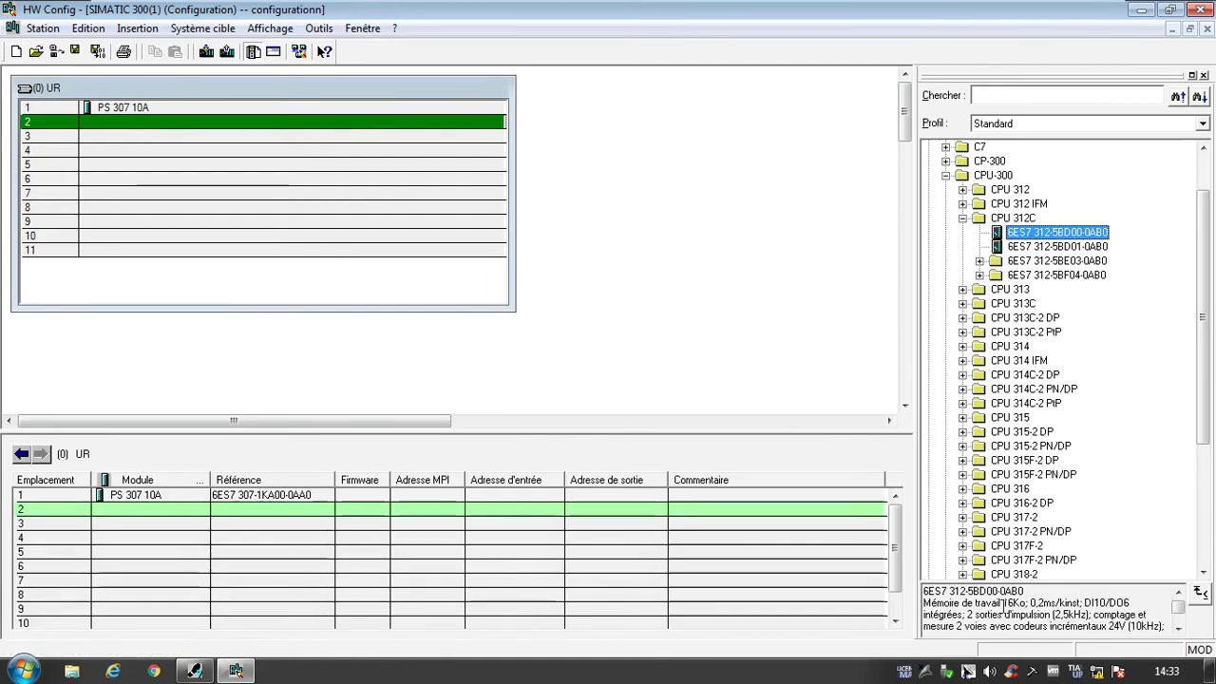
drag(926, 591, 1023, 604)
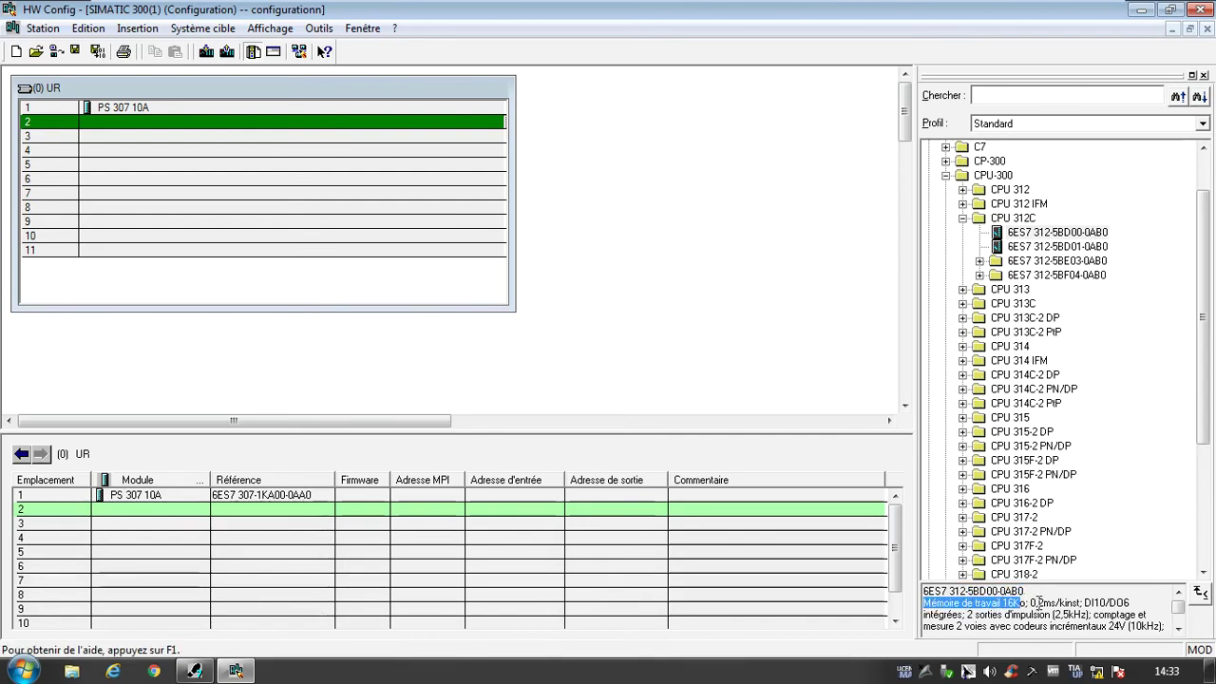
click(950, 603)
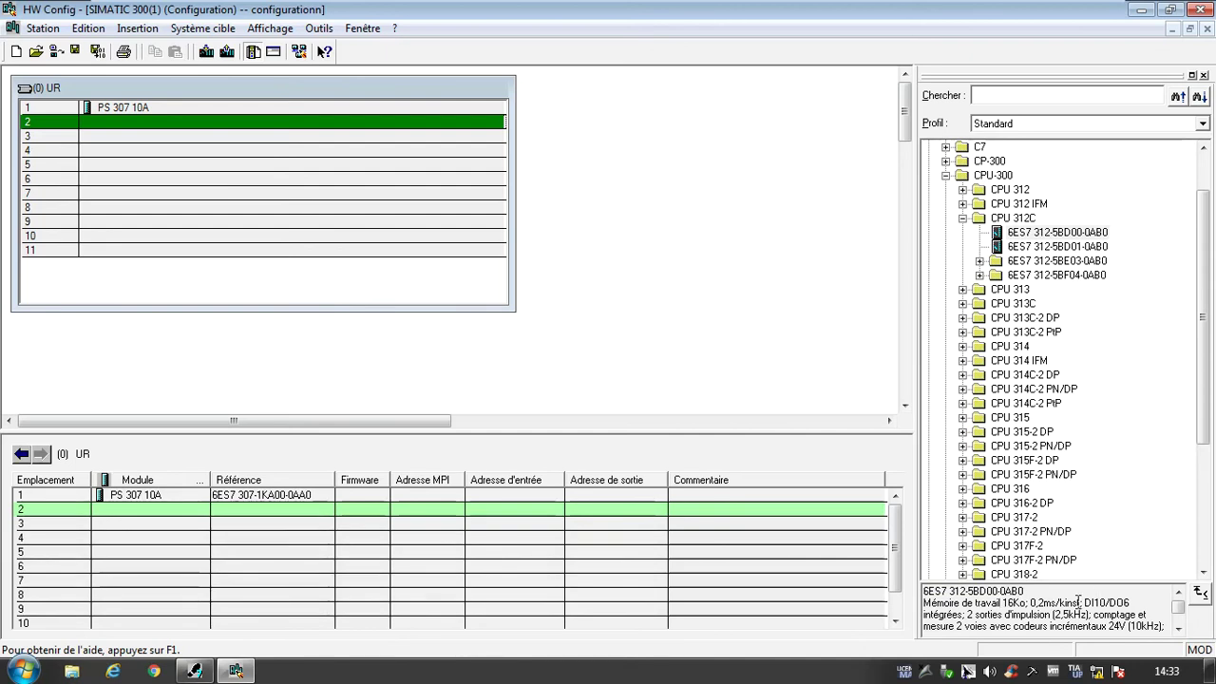
drag(1084, 602, 1126, 596)
drag(1108, 626, 1061, 629)
Insert the CPU 312C, reference 6ES7 312-5BE03-0AB0 version V2.6, into slot 2 of the rack
click(980, 262)
click(1031, 289)
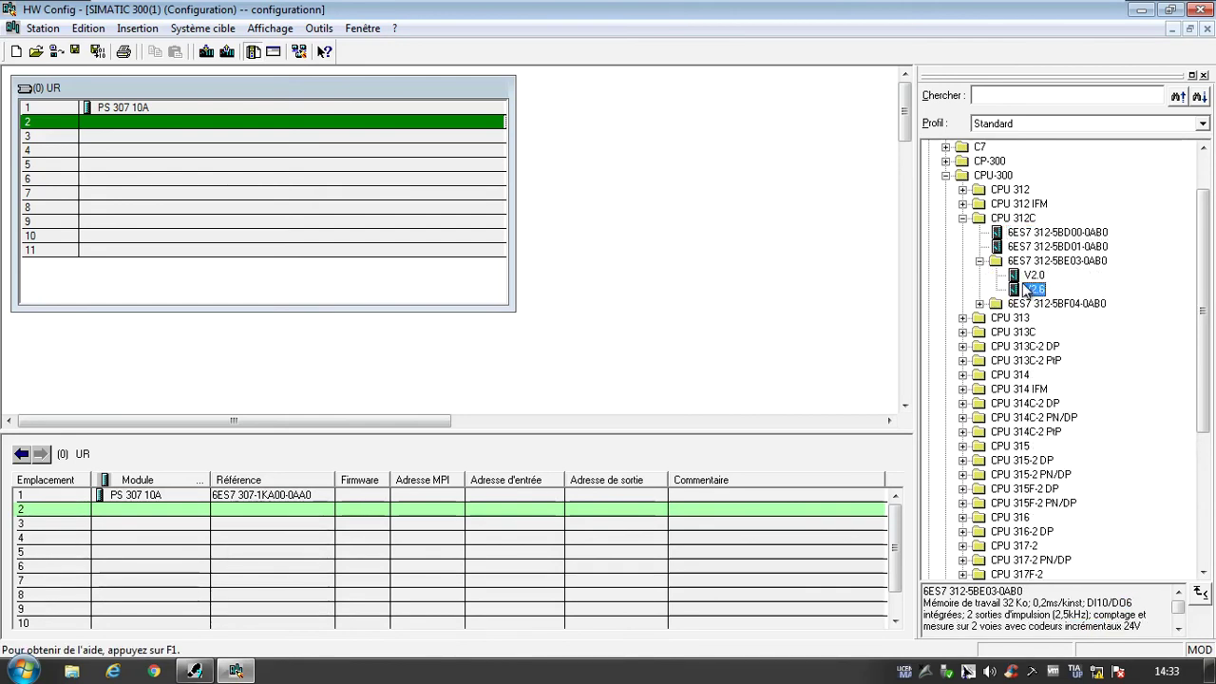
click(1026, 276)
click(1032, 289)
drag(1017, 297, 189, 122)
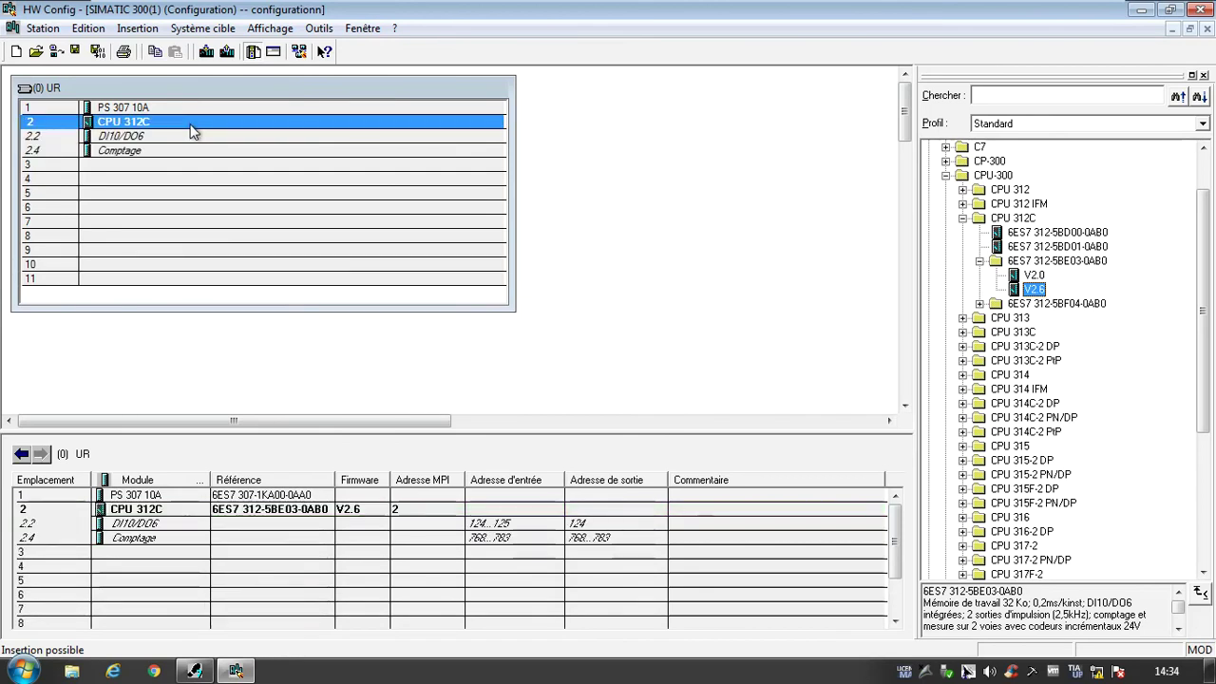
Review the CPU's integrated DI10/DO6 submodule and its reference and address details, plus the empty slot 3
click(111, 140)
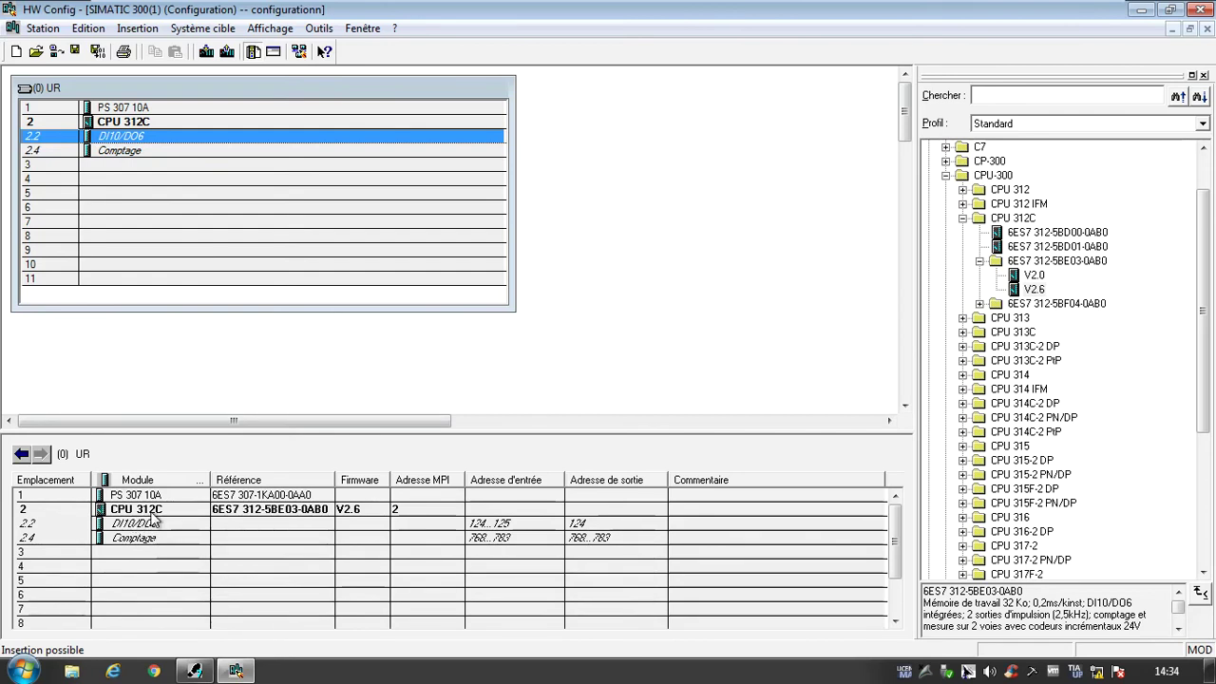
click(254, 514)
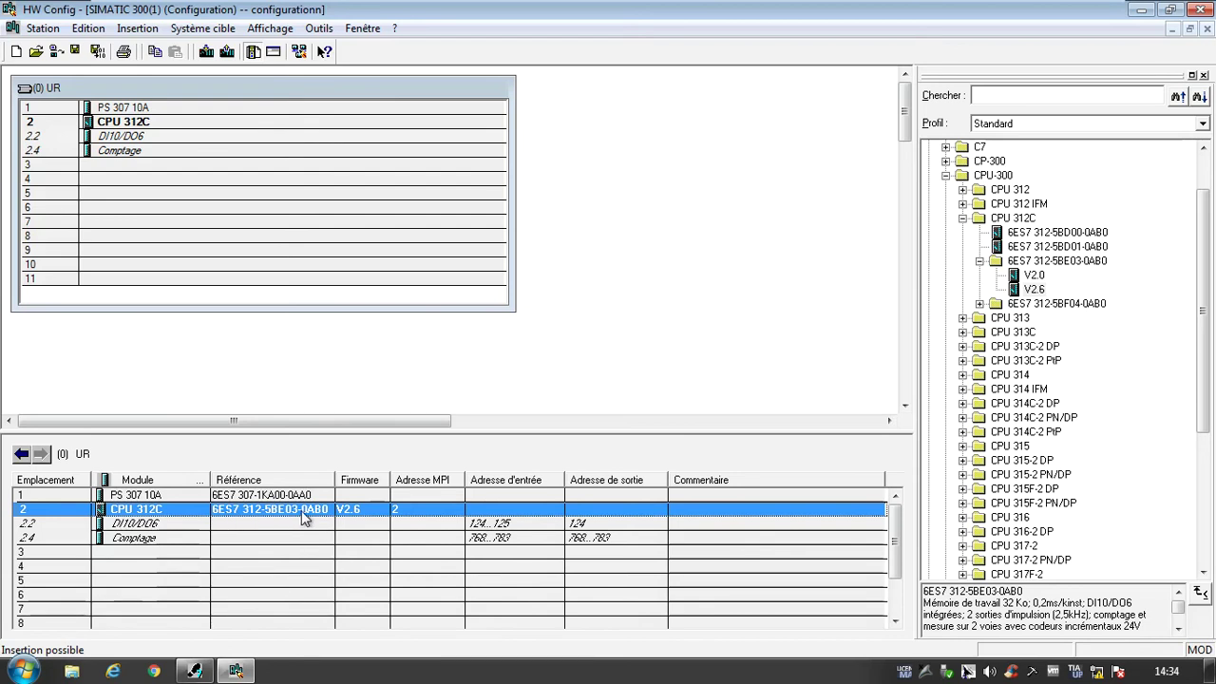
click(142, 166)
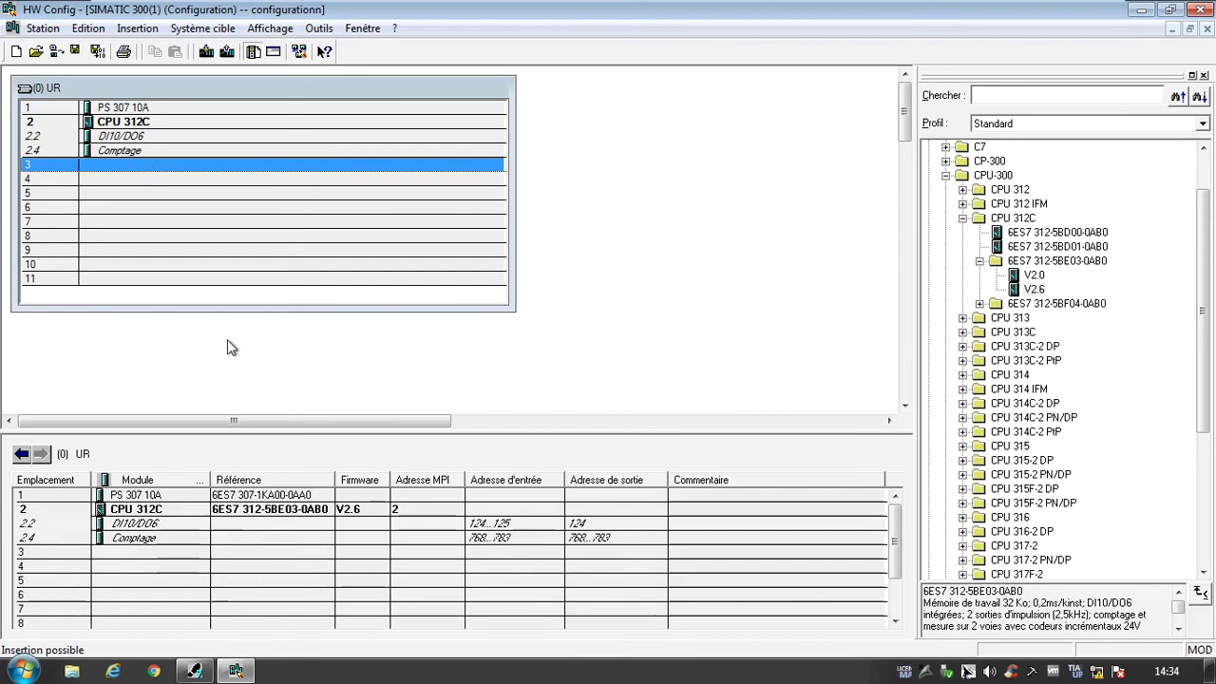
click(570, 371)
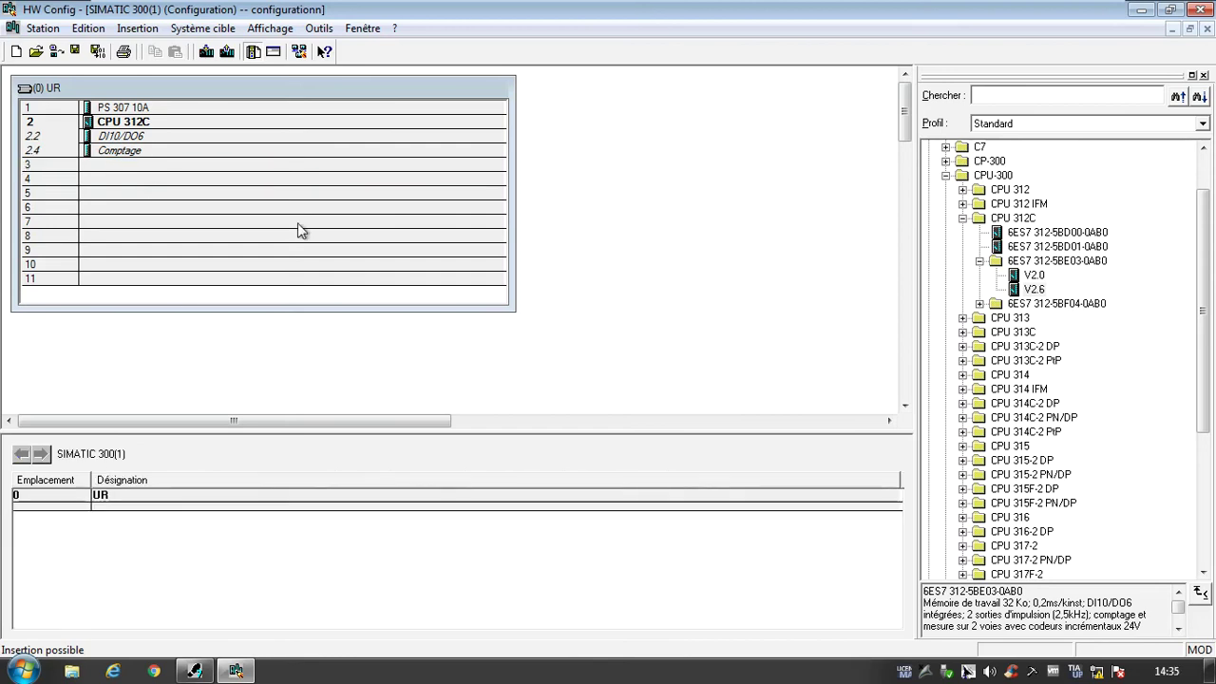
Check which object families can be inserted into slot 3 of the rack, without inserting one
click(228, 168)
right_click(228, 169)
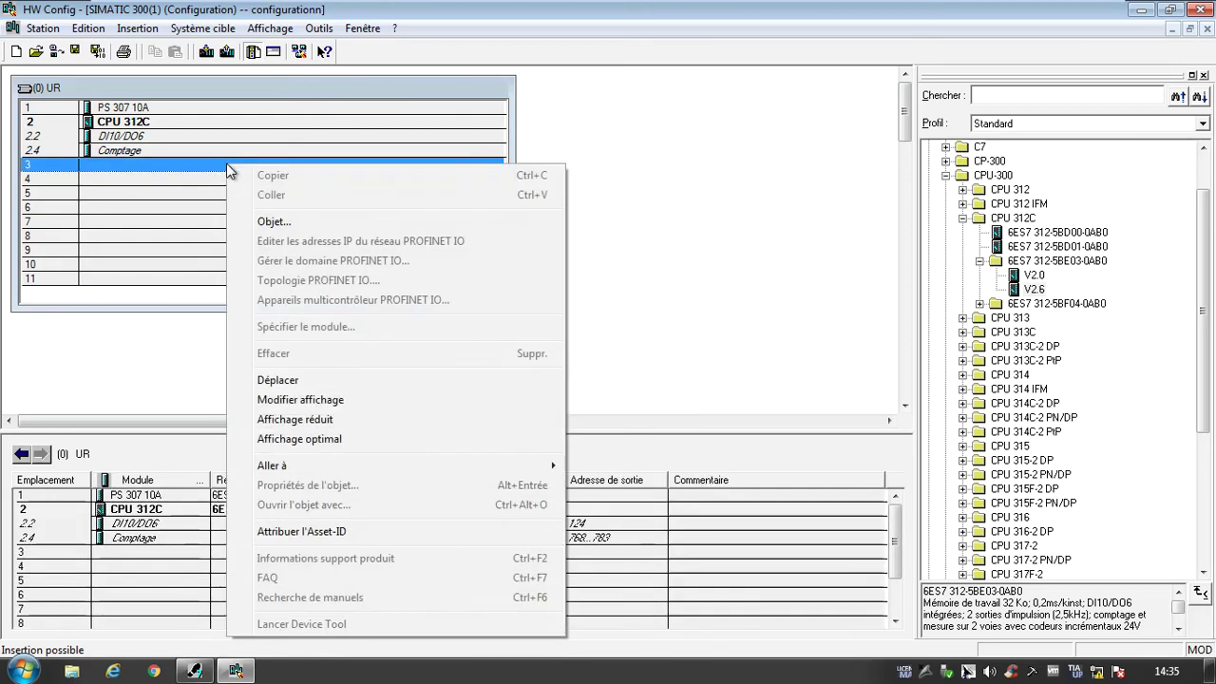
click(267, 224)
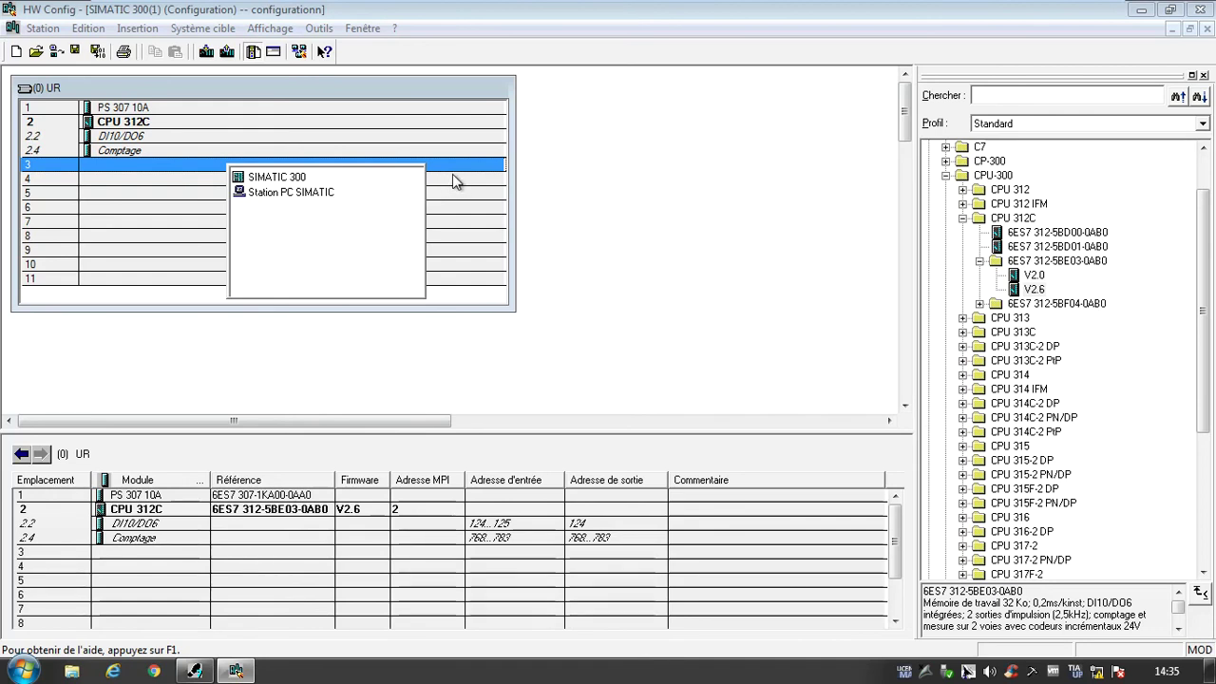
click(486, 174)
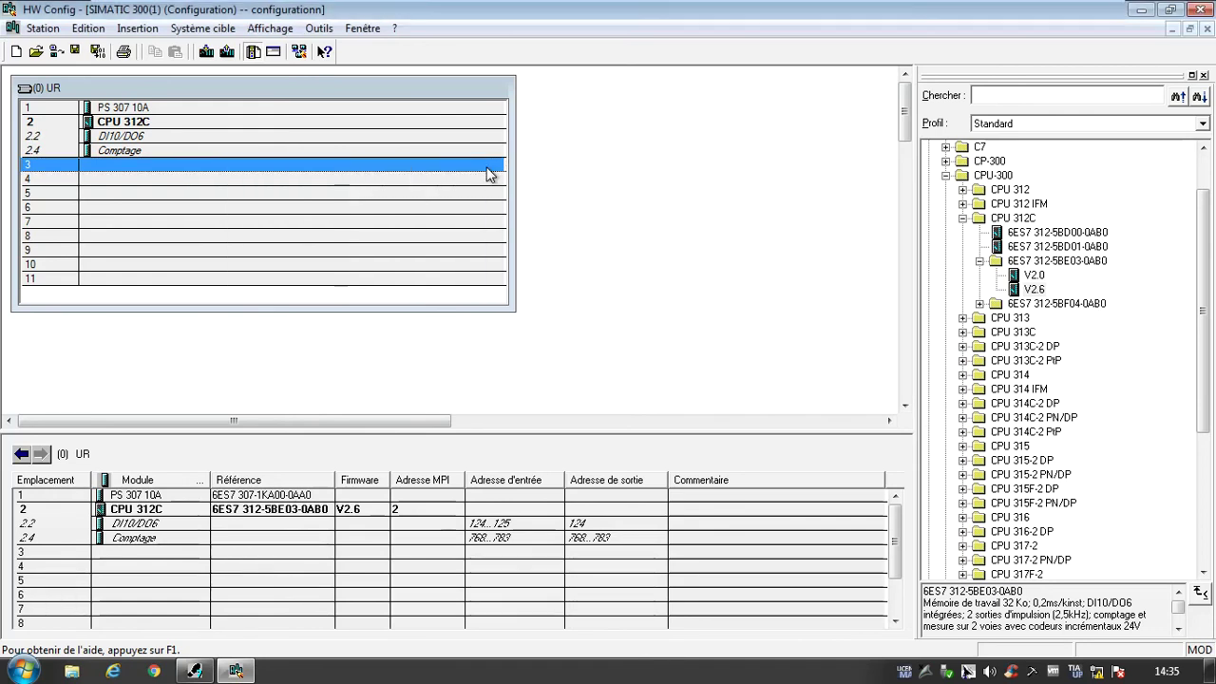
Select slot 4, collapse CPU 312C and CPU-300 in the catalogue, and expand the SM-300 signal modules
click(127, 180)
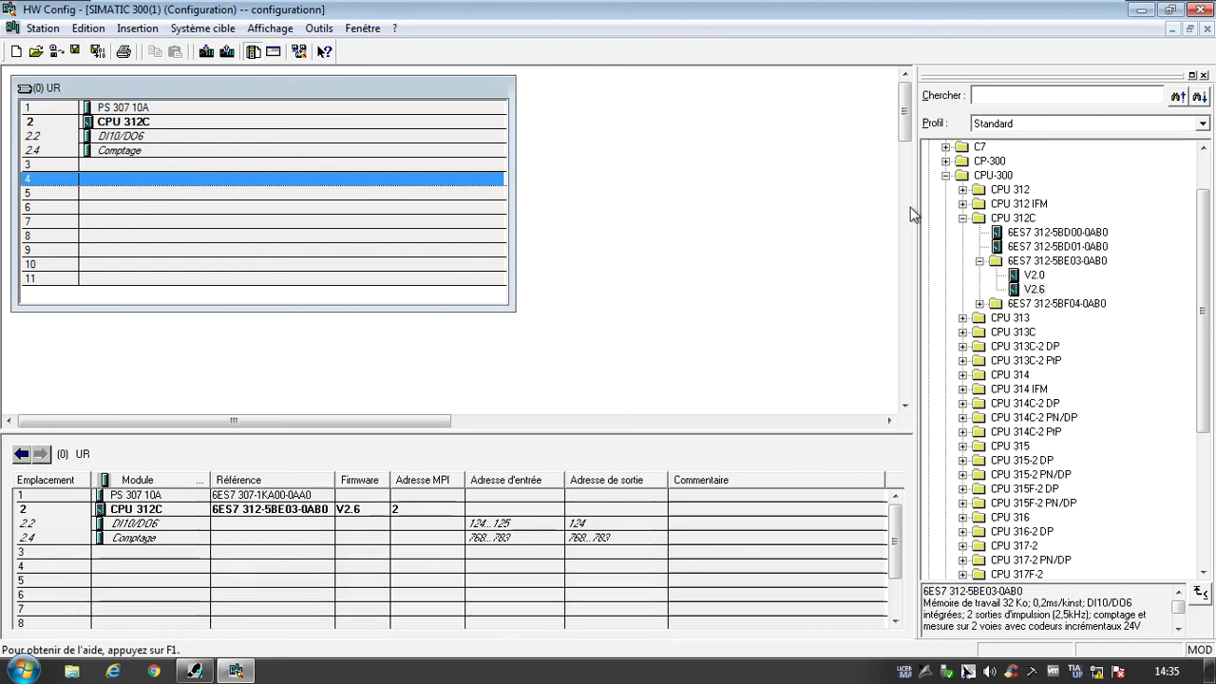
click(963, 218)
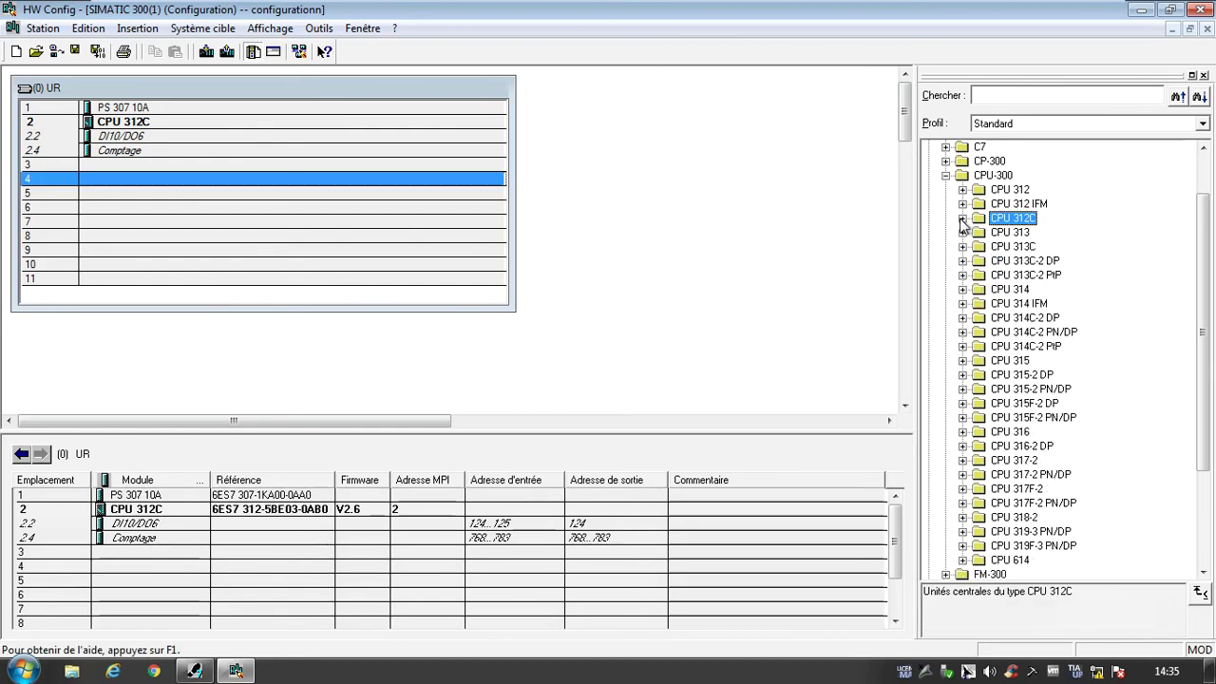
click(945, 176)
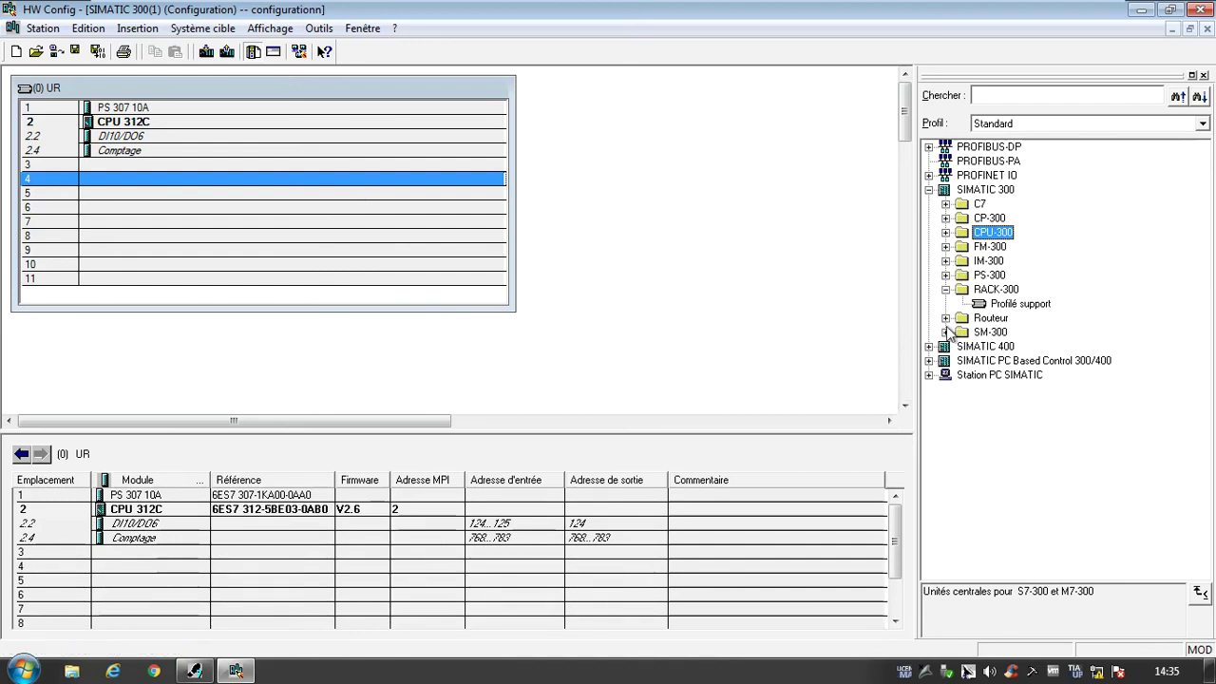
click(945, 331)
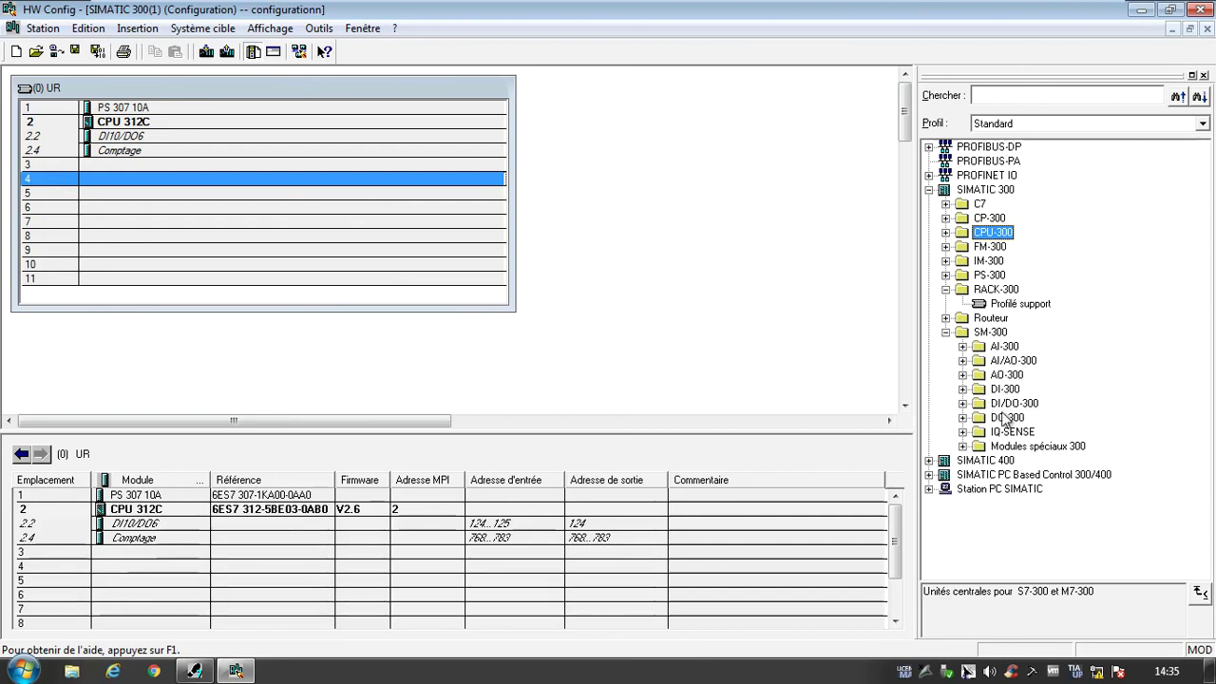
Insert the second listed SM 334 AI4/AO2x8/8Bit module from SIMATIC 300, SM-300, AI/AO-300 into slot 4
right_click(136, 186)
click(178, 238)
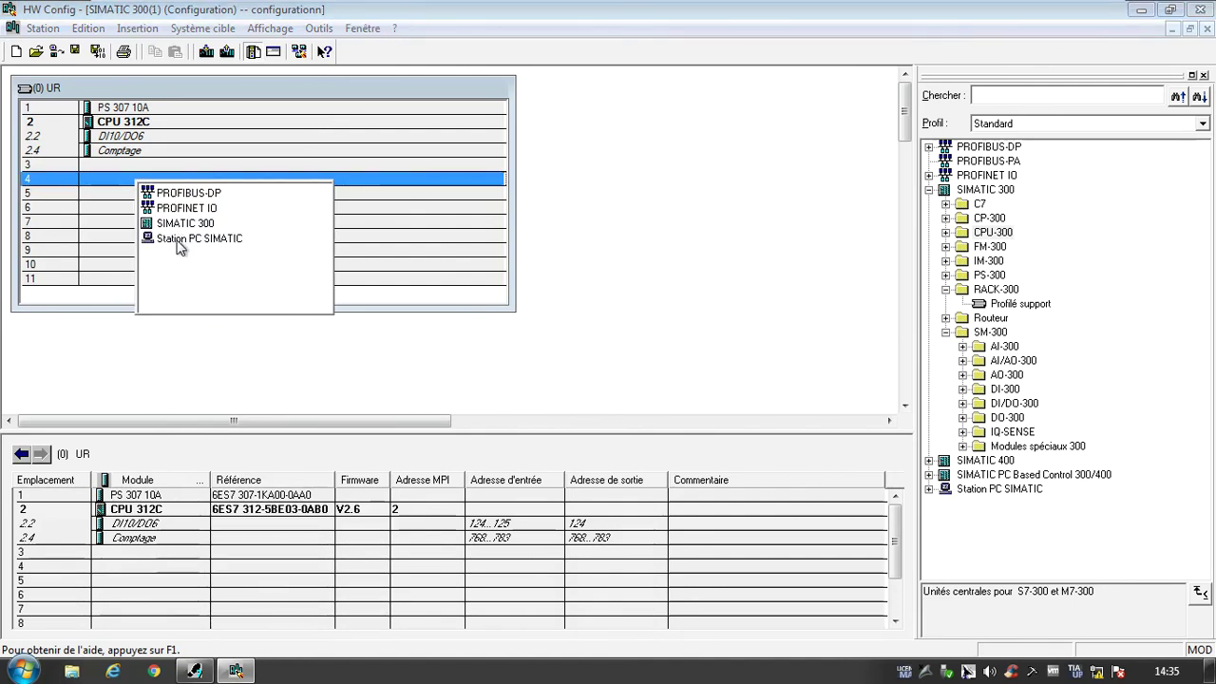
mouse_move(152, 226)
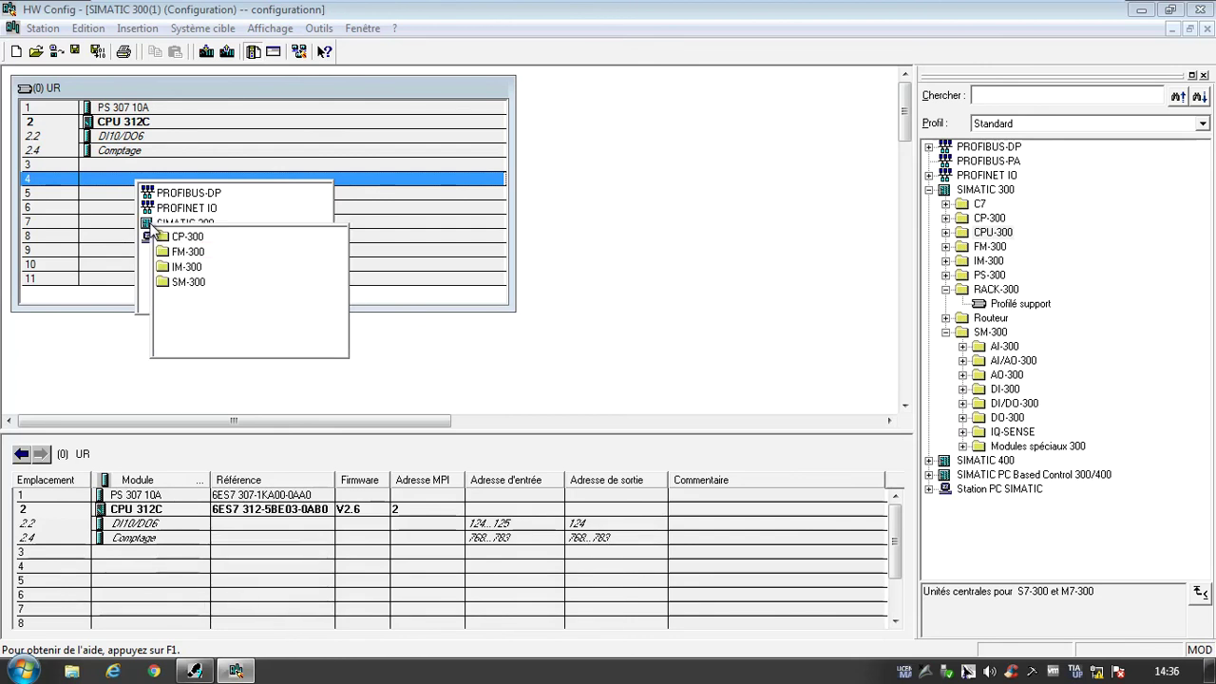
mouse_move(177, 283)
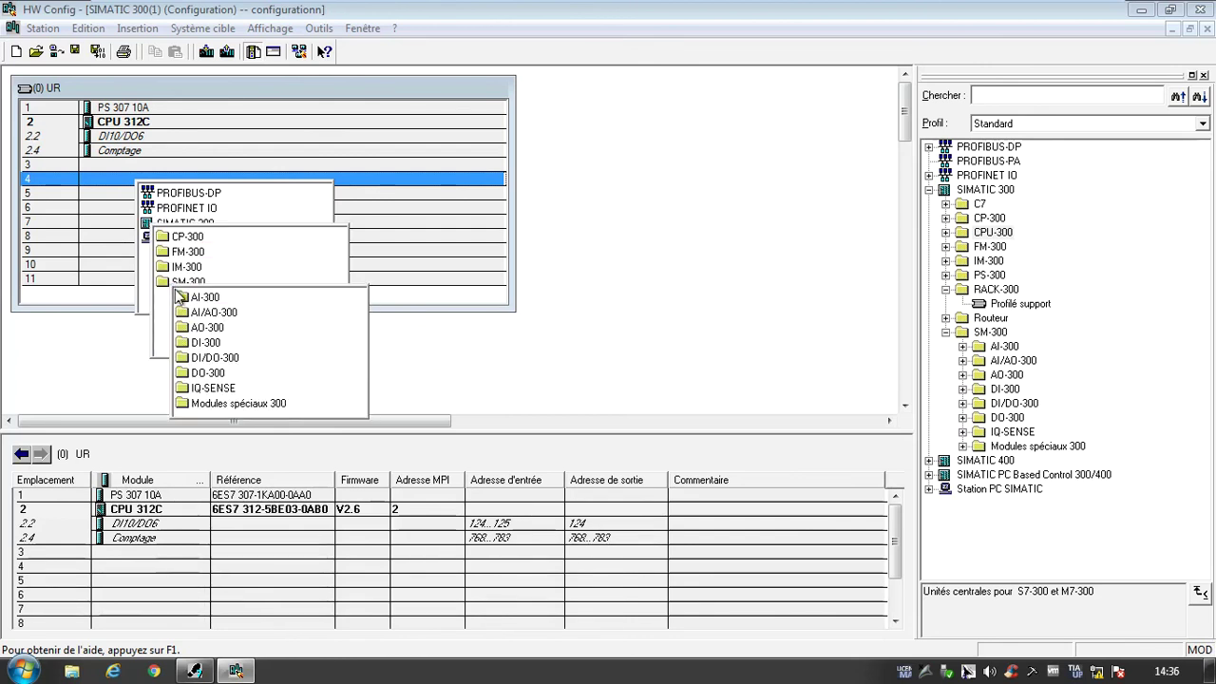
mouse_move(187, 316)
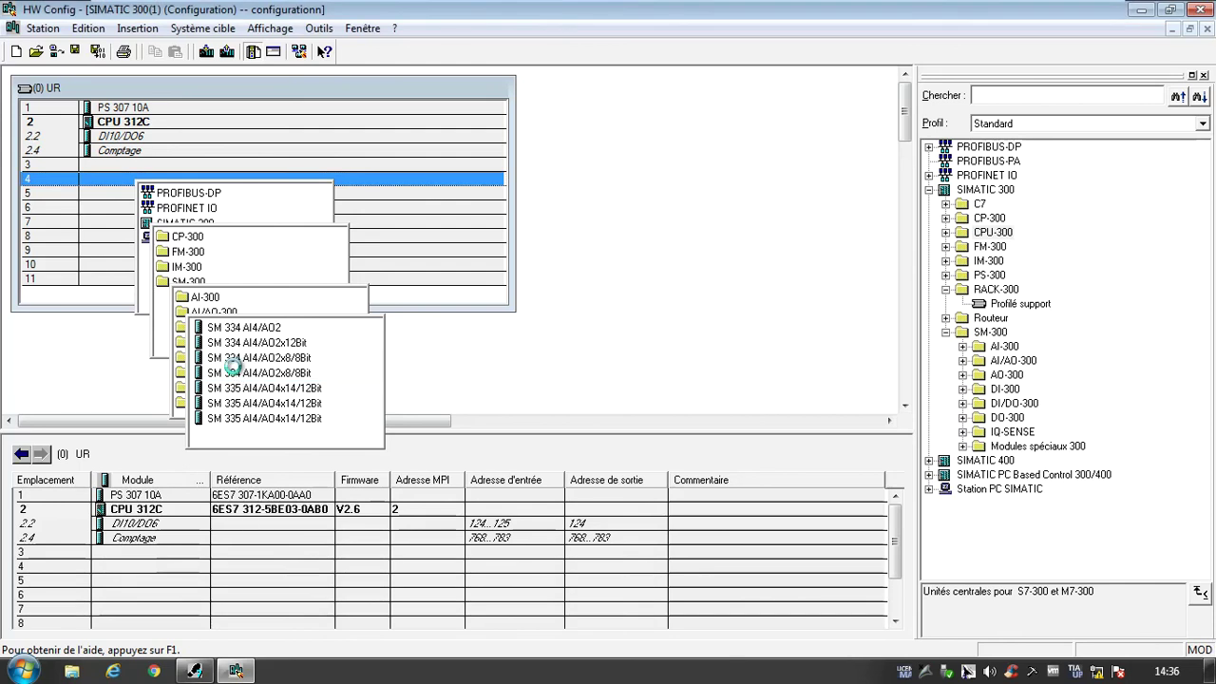
click(237, 374)
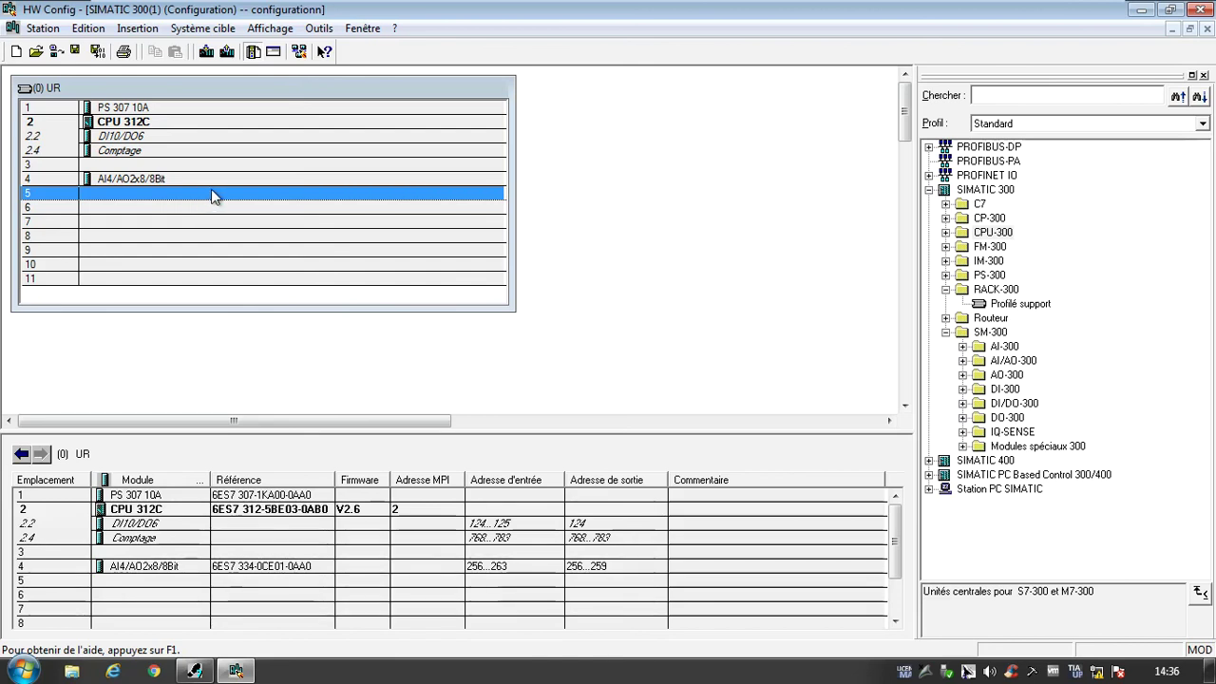
Collapse SIMATIC 300 in the catalogue, and save and compile the station configuration
click(163, 180)
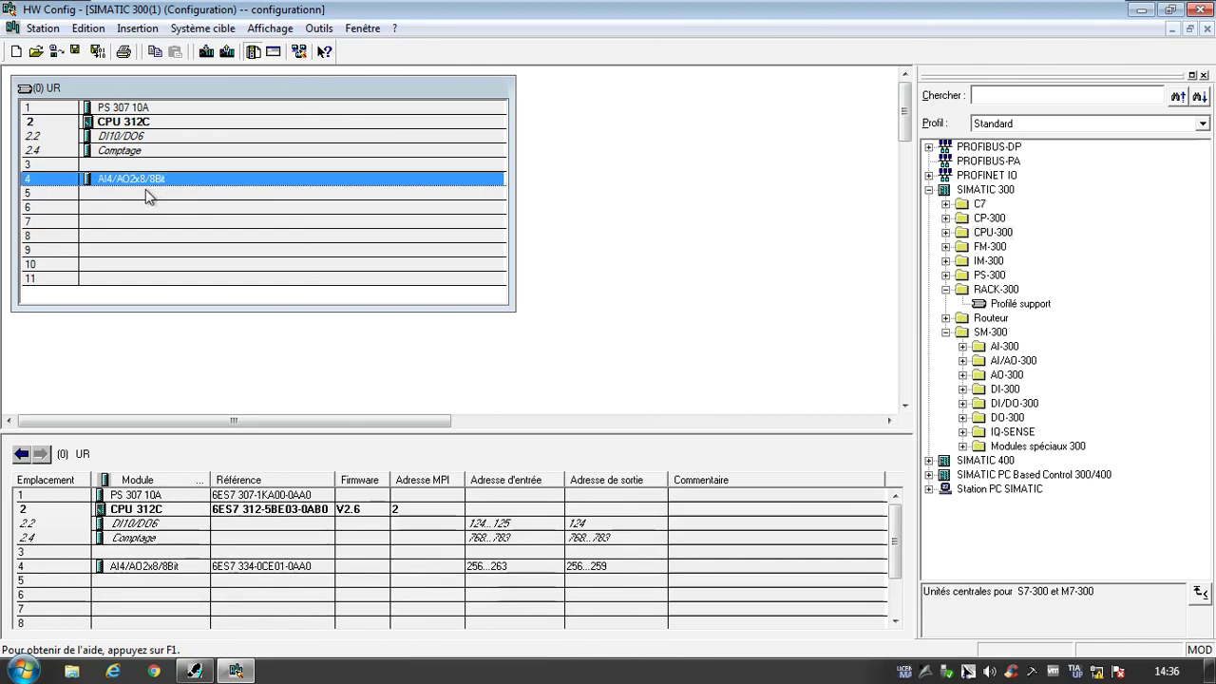
click(144, 189)
click(130, 181)
click(929, 190)
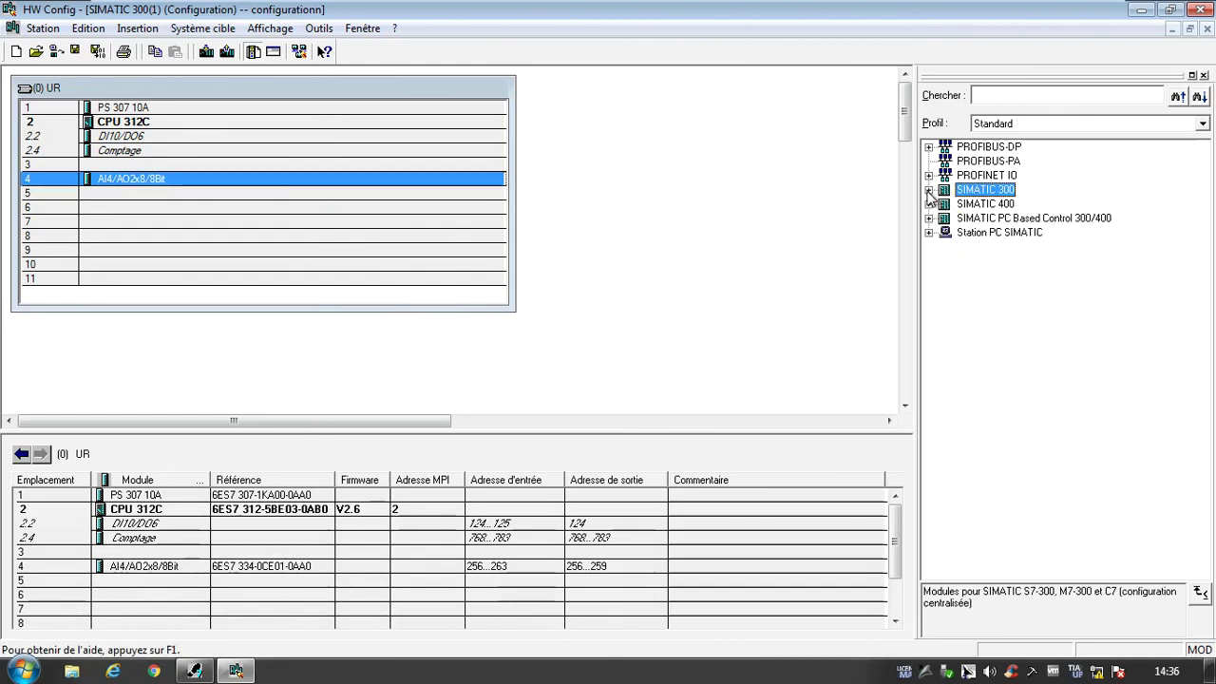
click(98, 53)
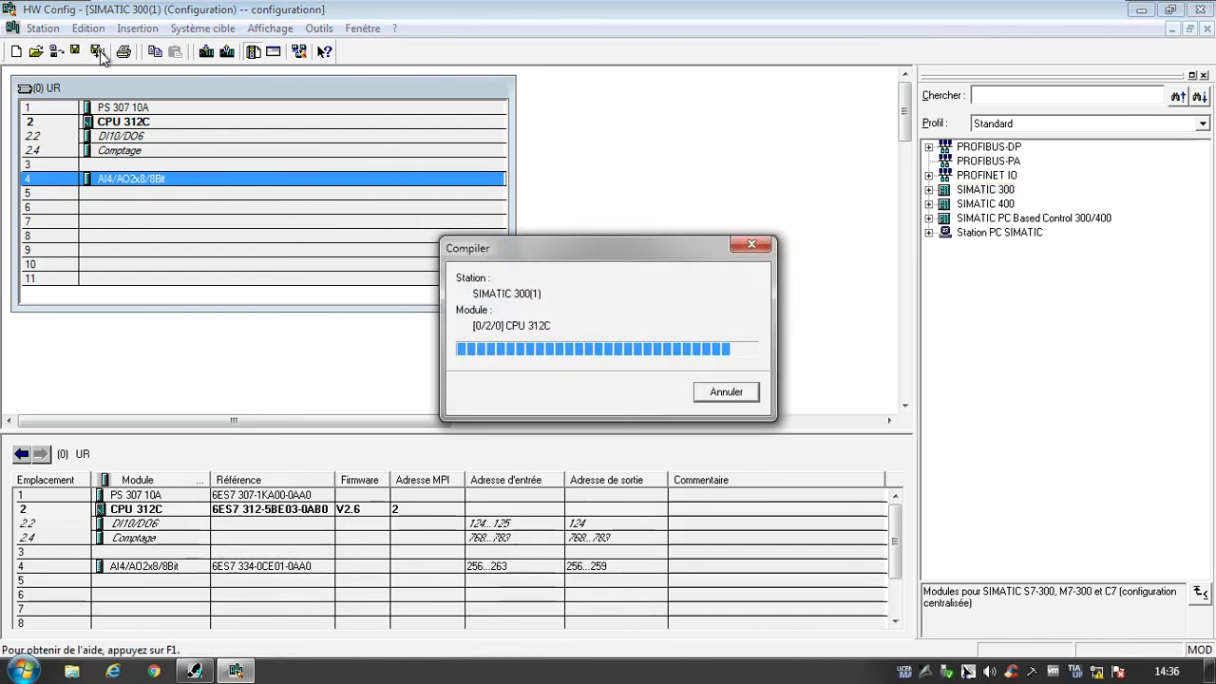